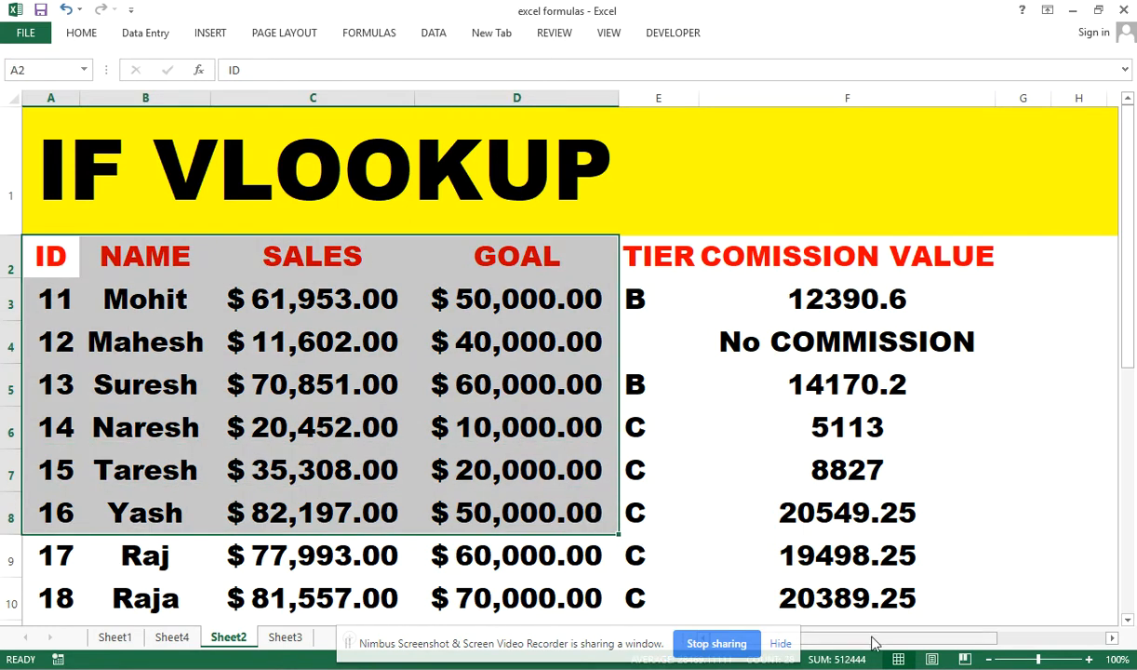
Step: Examine the commission rates for tiers A, B and C in the lookup table and select the whole table, J2:K5
{"action": "left_click_drag", "start_coordinate": [879, 641], "coordinate": [1028, 644]}
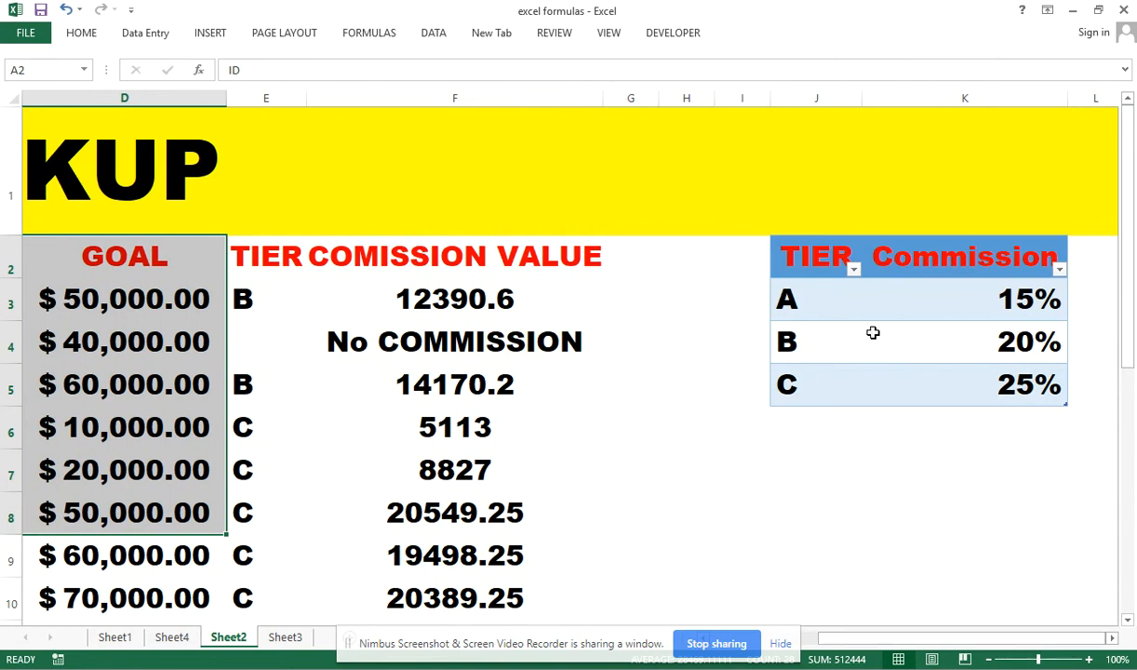
{"action": "left_click", "coordinate": [1021, 296]}
{"action": "left_click", "coordinate": [1023, 340]}
{"action": "left_click", "coordinate": [1003, 386]}
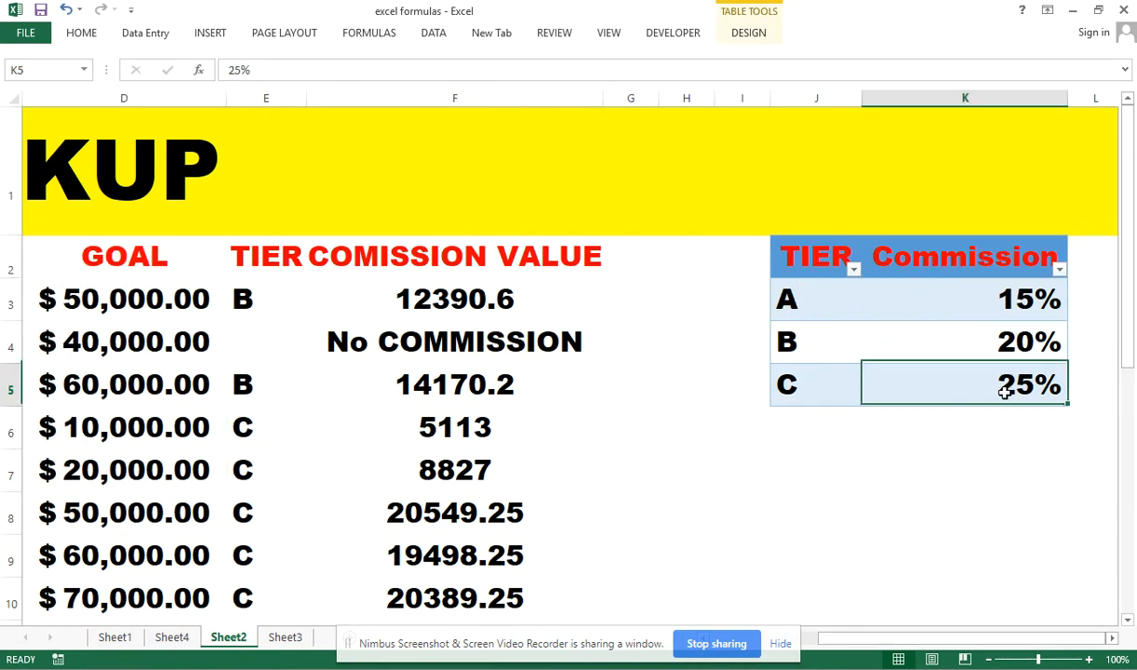
{"action": "left_click", "coordinate": [934, 480]}
{"action": "left_click_drag", "start_coordinate": [807, 255], "coordinate": [1018, 383]}
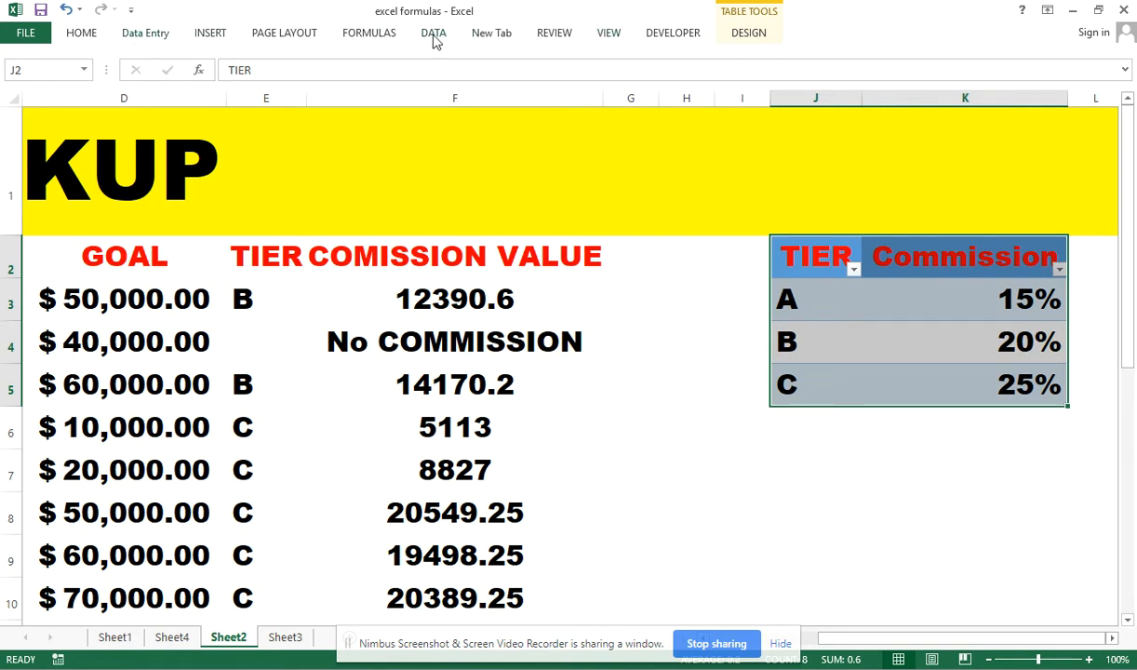
{"action": "left_click", "coordinate": [211, 34]}
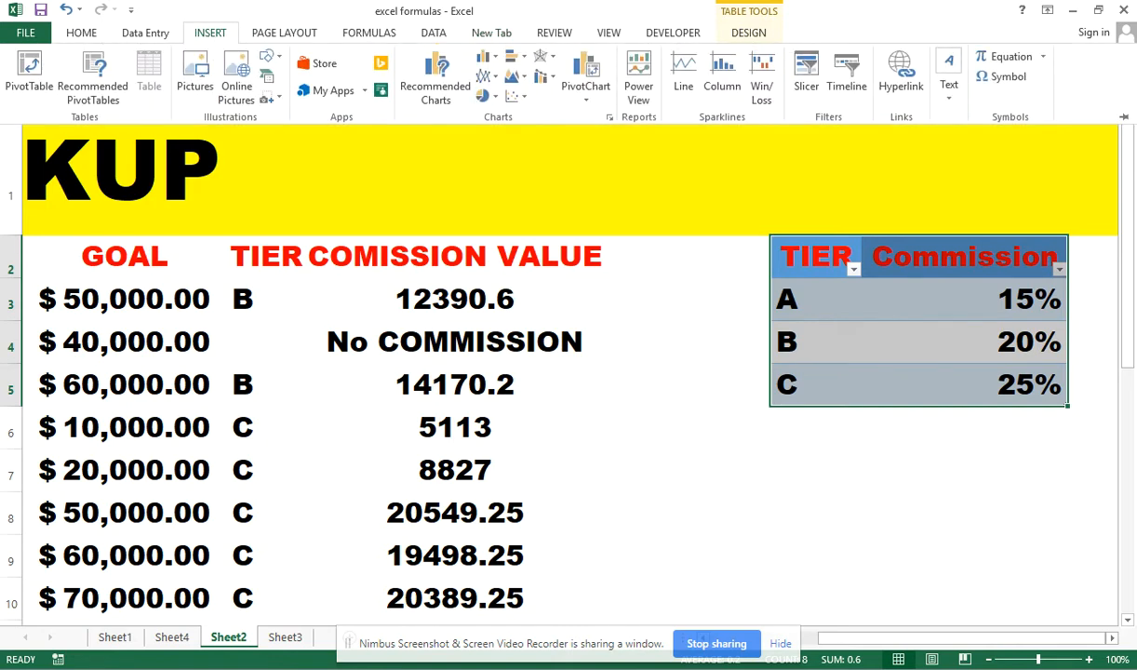
{"action": "left_click", "coordinate": [437, 33]}
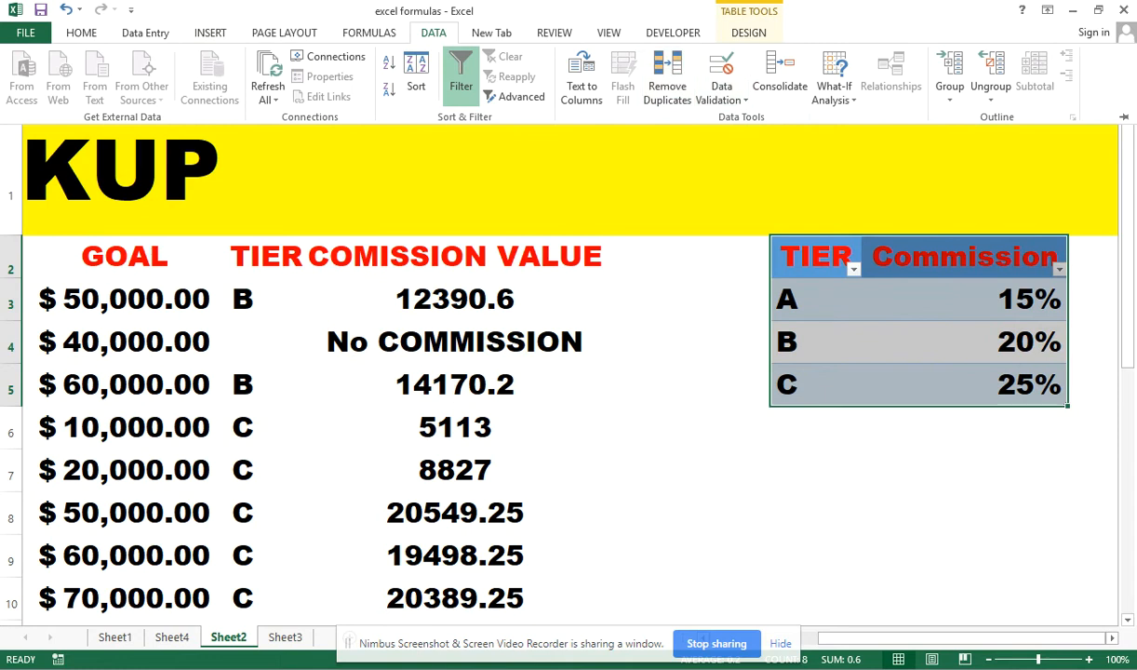
{"action": "left_click", "coordinate": [81, 34]}
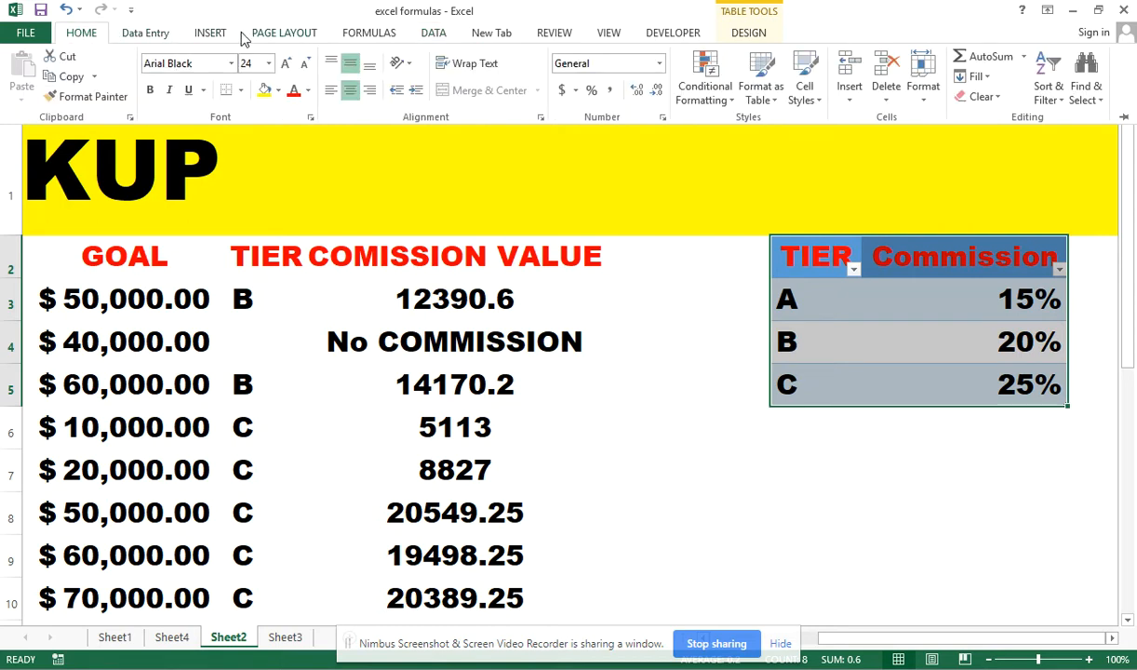
{"action": "left_click", "coordinate": [434, 34]}
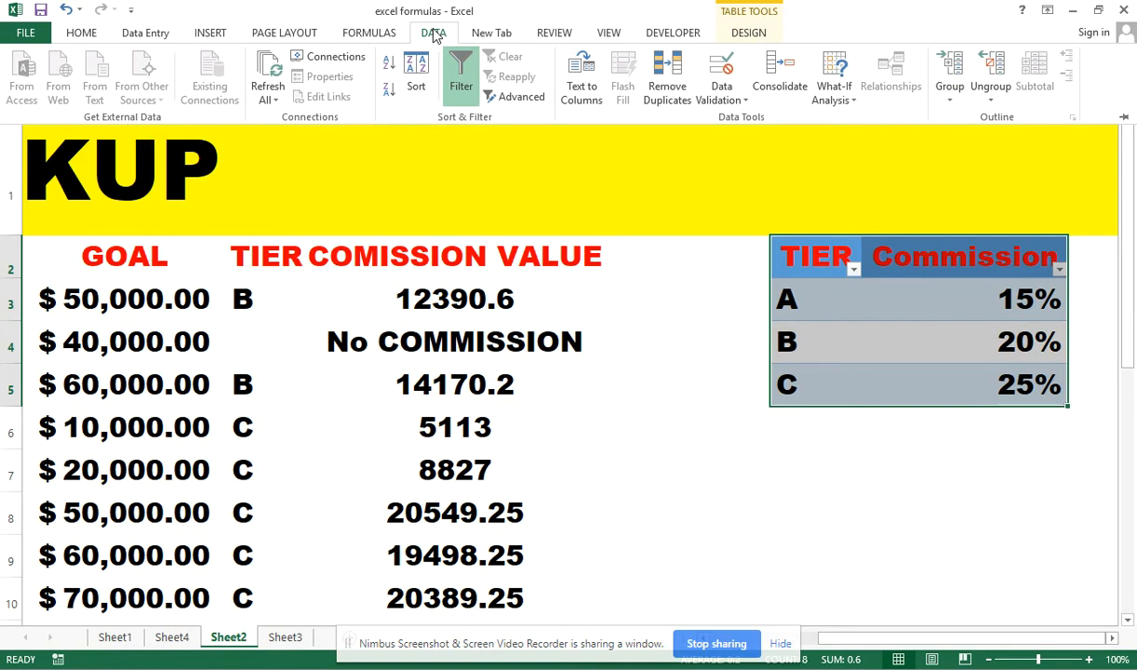
{"action": "left_click", "coordinate": [210, 34]}
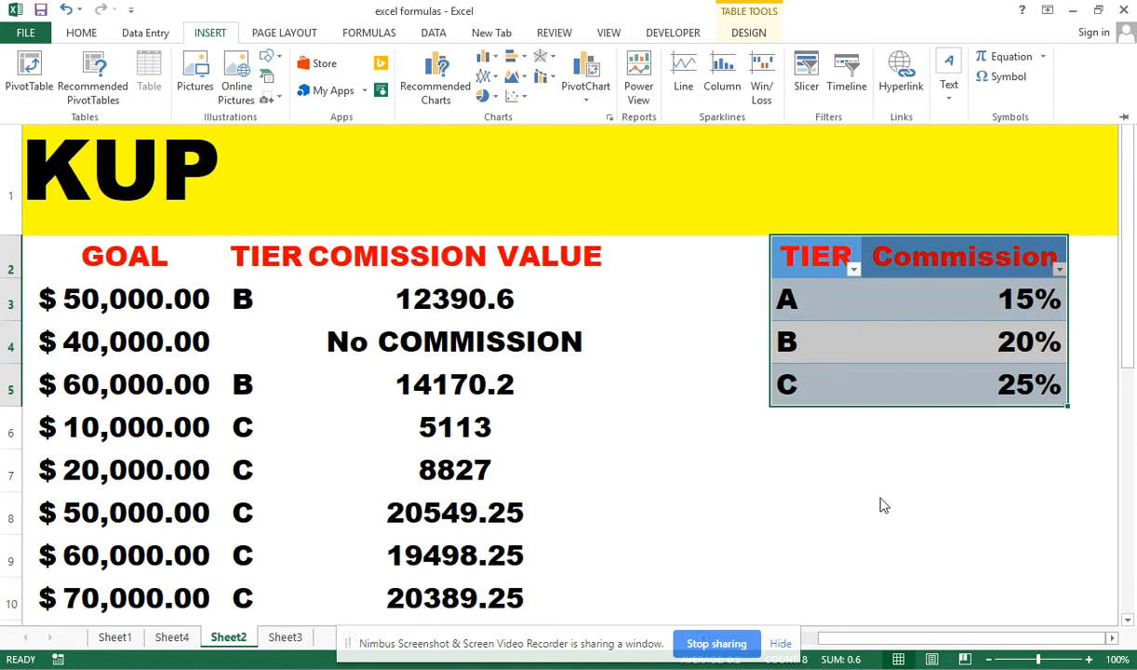
{"action": "key", "text": "ctrl+F1"}
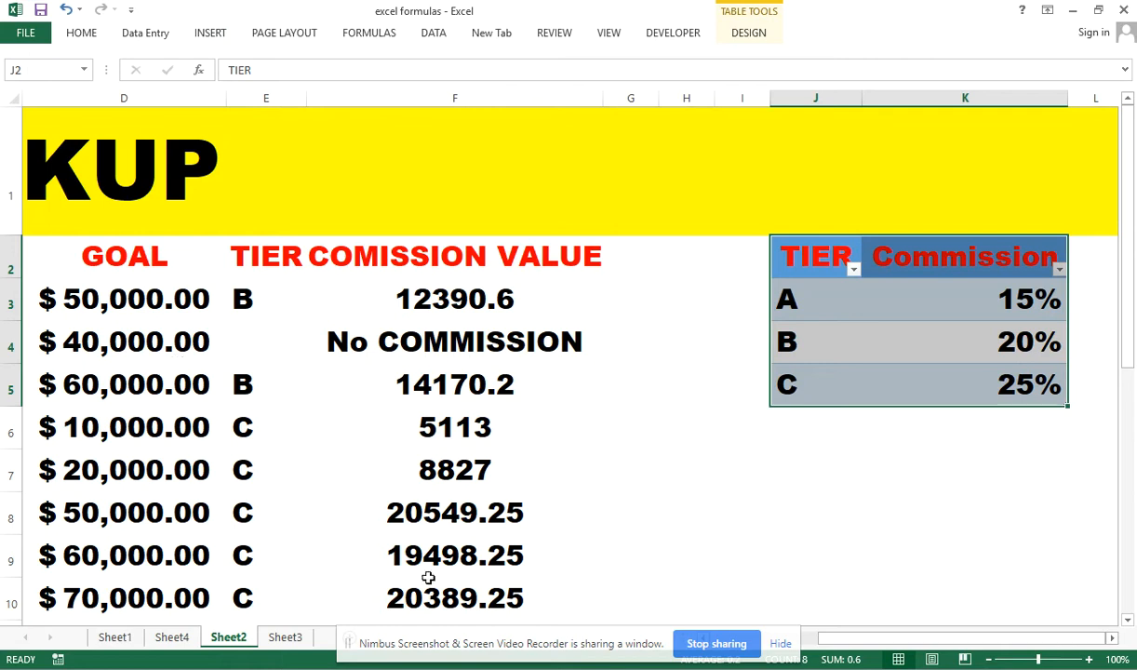
Step: Examine the tier and sales entries and the IF/VLOOKUP formula in F3, including its multiplication by C3
{"action": "left_click_drag", "start_coordinate": [873, 654], "coordinate": [842, 652]}
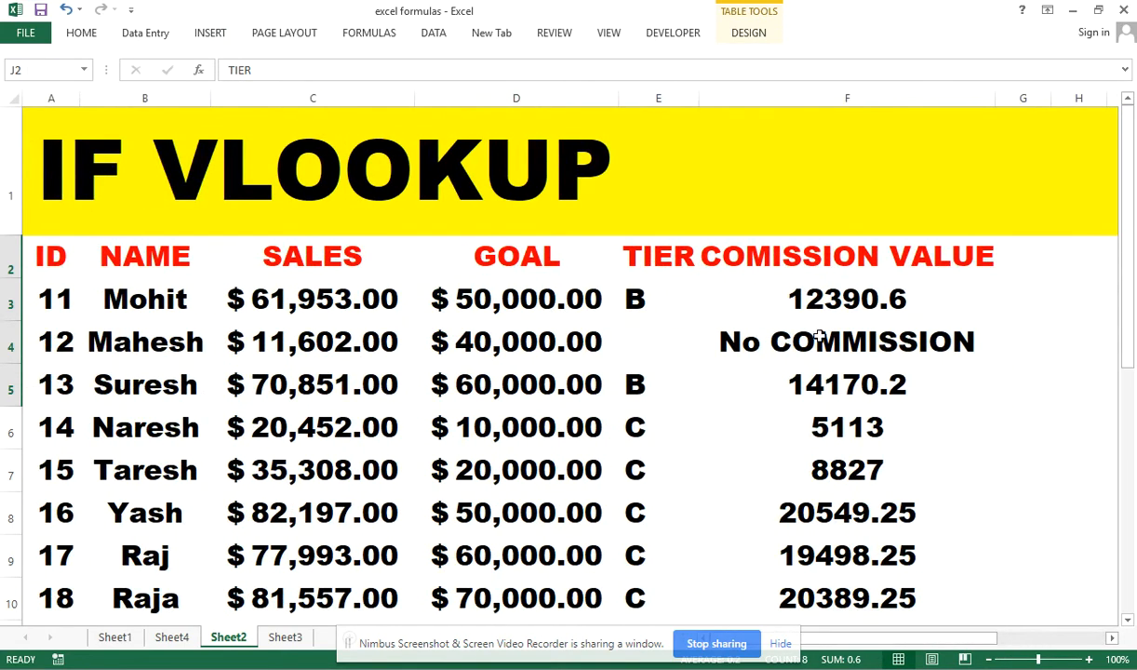
{"action": "left_click", "coordinate": [651, 300]}
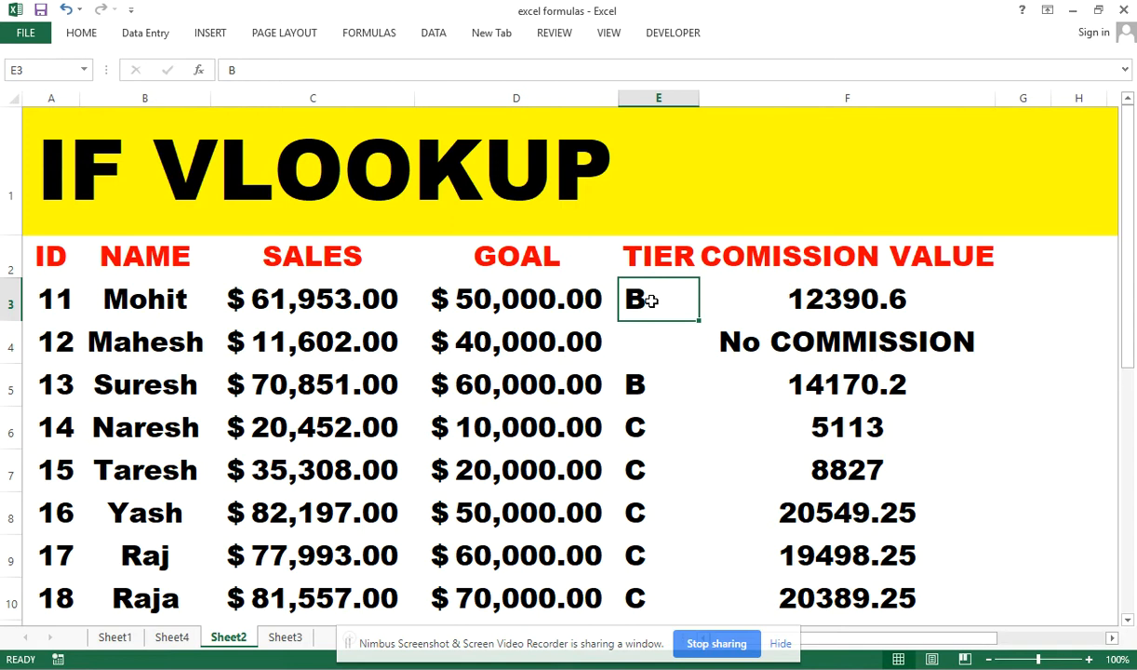
{"action": "left_click", "coordinate": [664, 387]}
{"action": "left_click", "coordinate": [650, 435]}
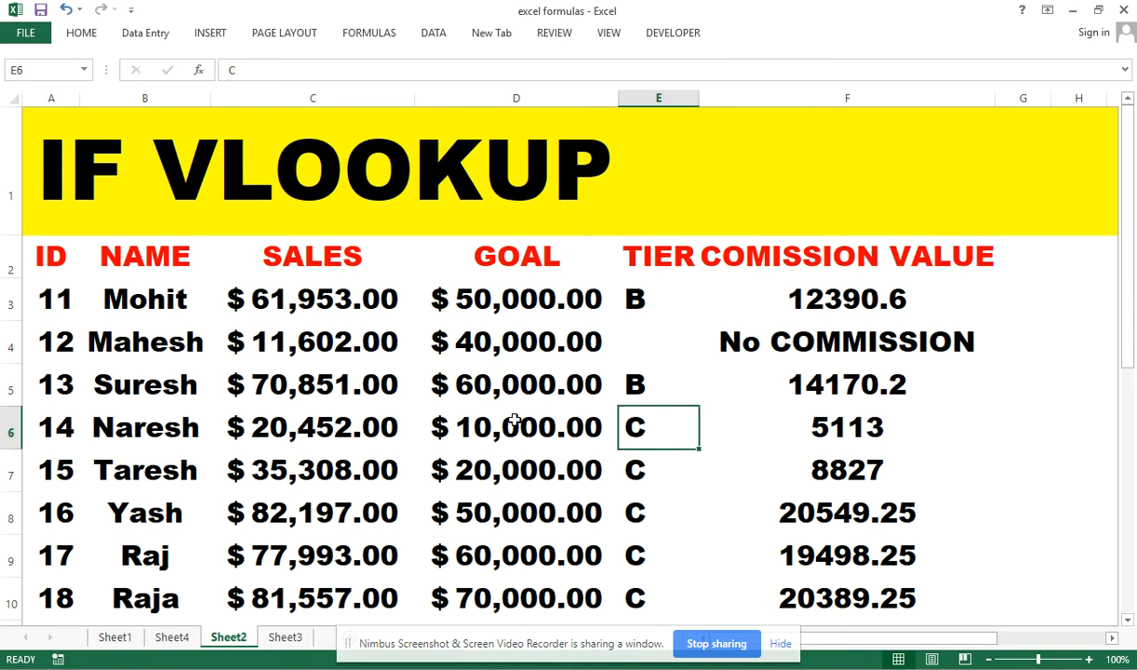
{"action": "left_click", "coordinate": [269, 300]}
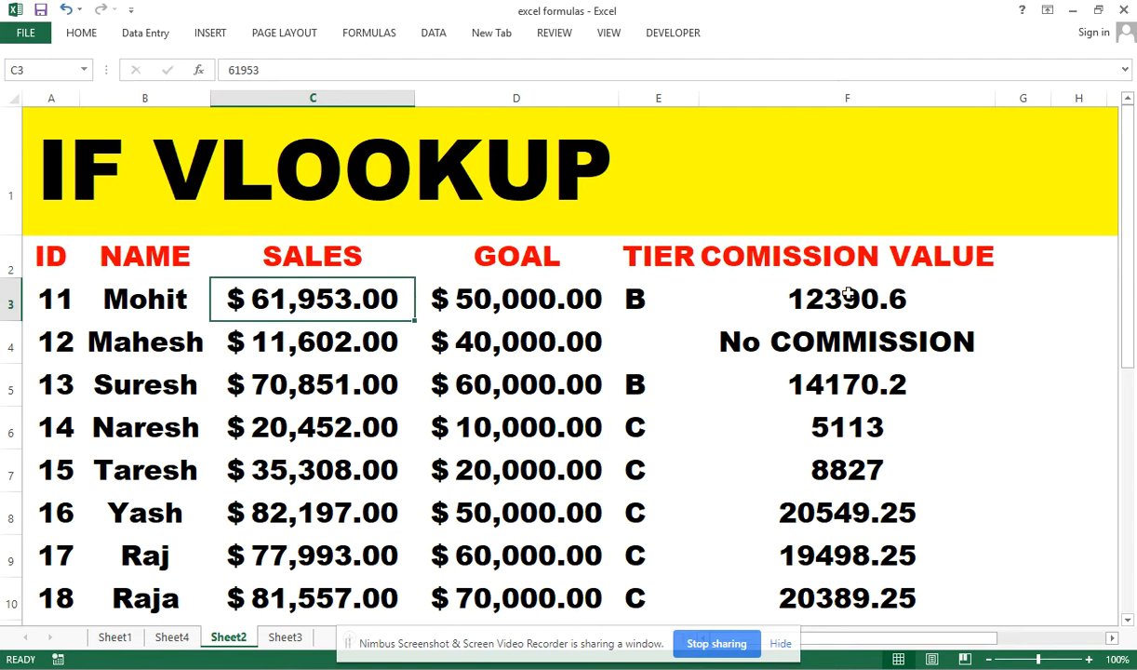
{"action": "left_click", "coordinate": [845, 295]}
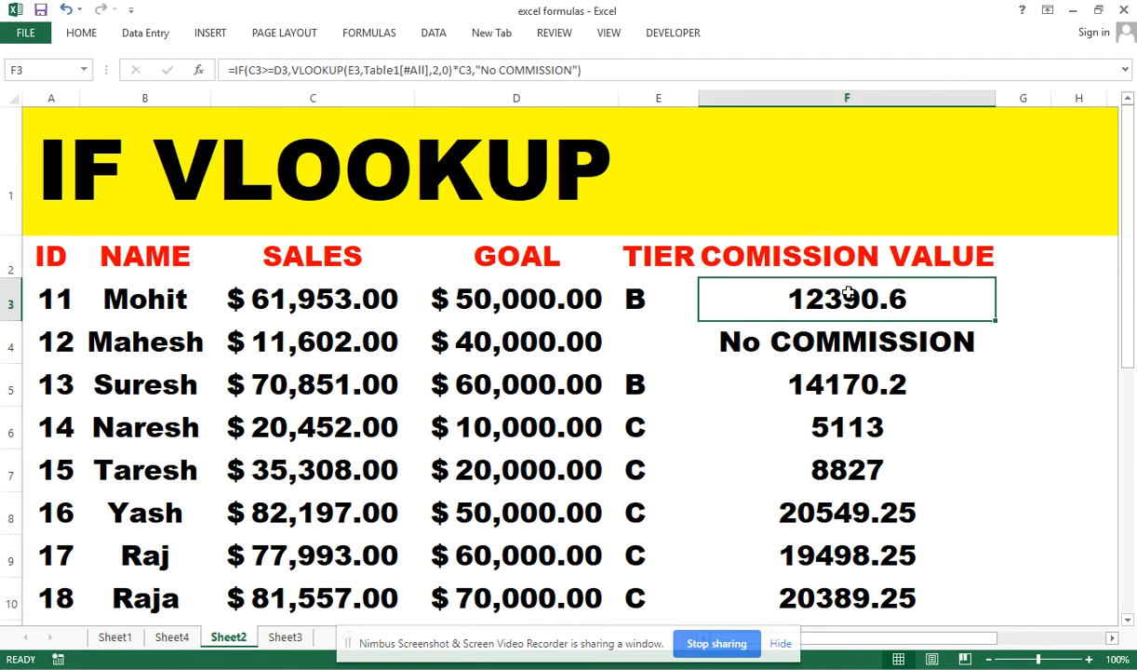
{"action": "double_click", "coordinate": [847, 294]}
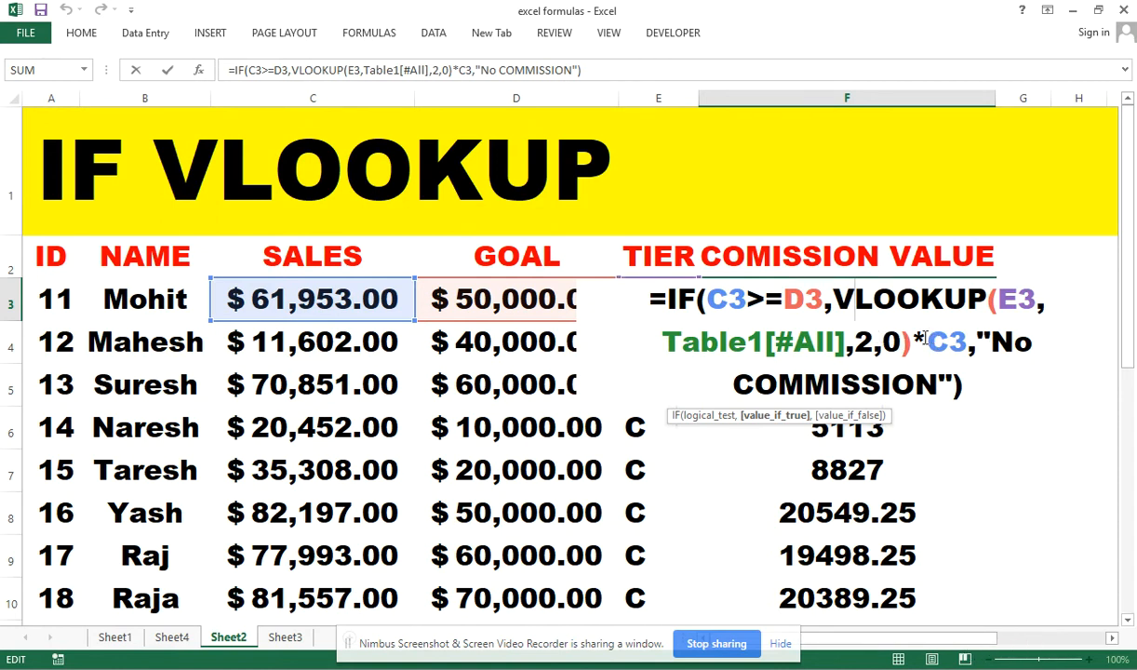
{"action": "left_click_drag", "start_coordinate": [927, 342], "coordinate": [947, 343]}
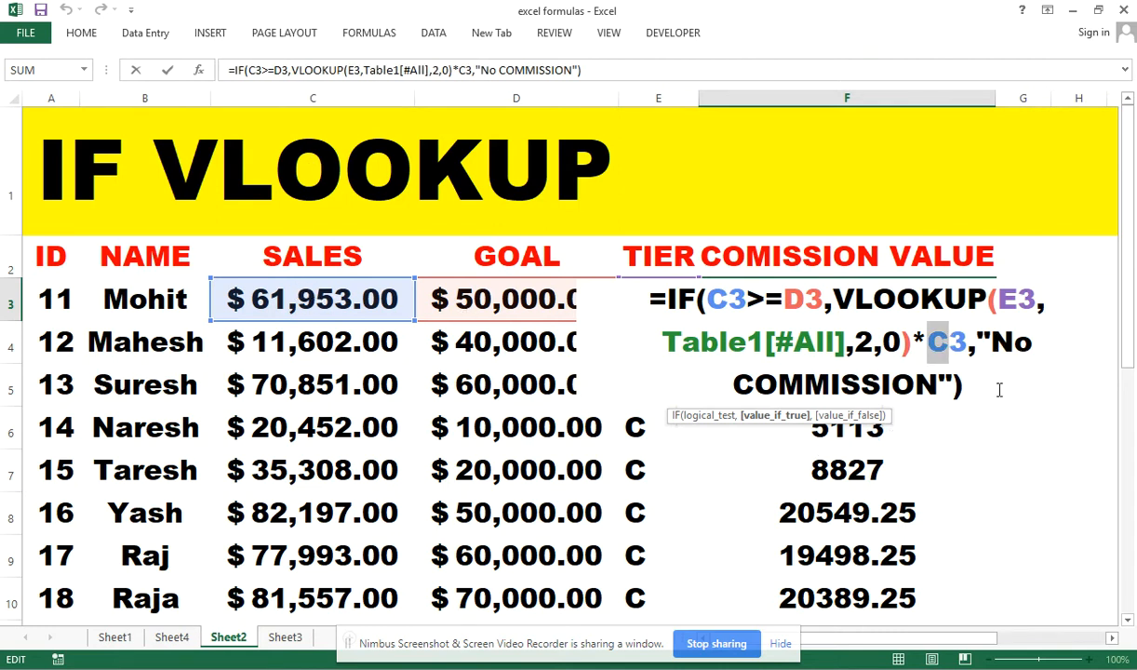
{"action": "key", "text": "Return"}
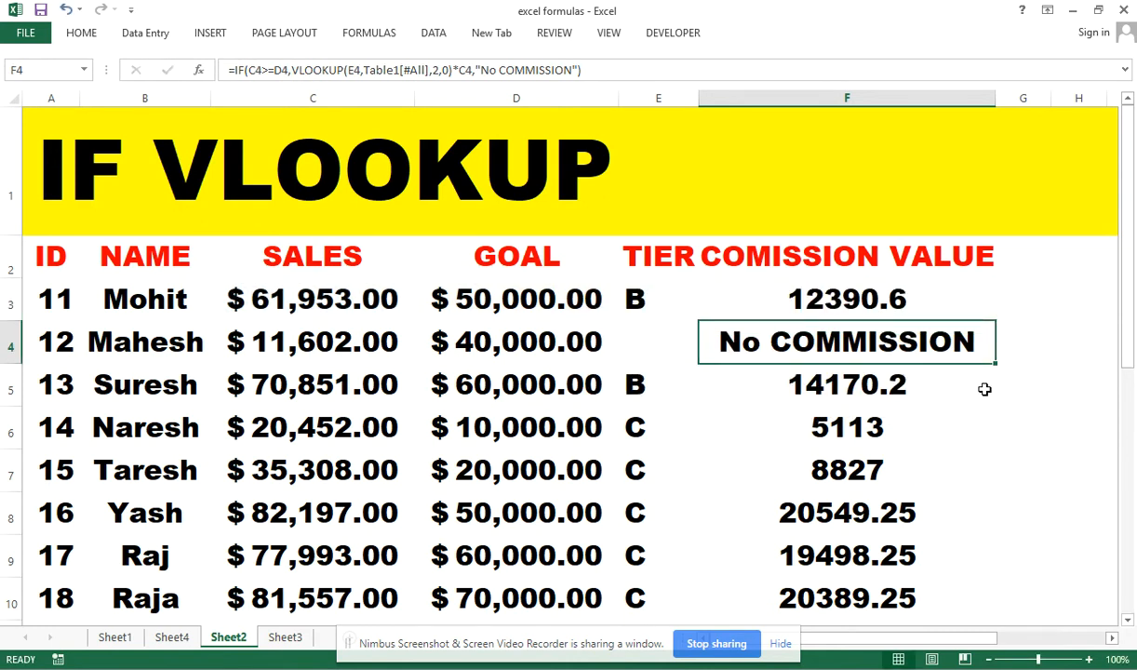
Step: Clear the existing formulas from the COMISSION VALUE column, from F3 down to the last data row
{"action": "left_click", "coordinate": [891, 296]}
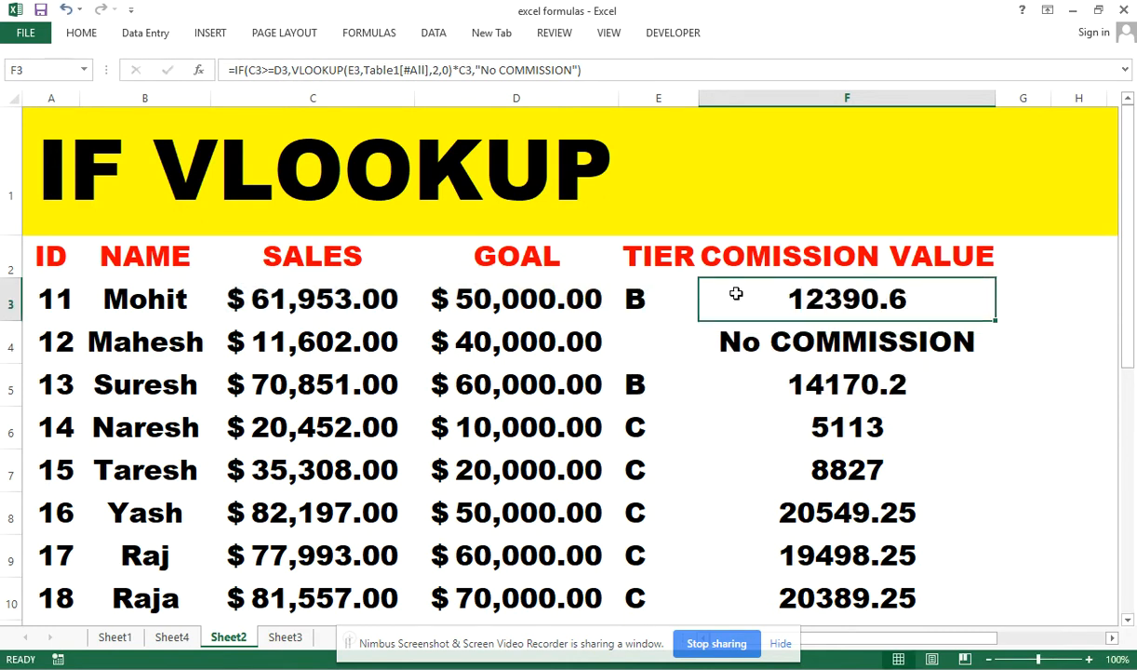
{"action": "double_click", "coordinate": [798, 298]}
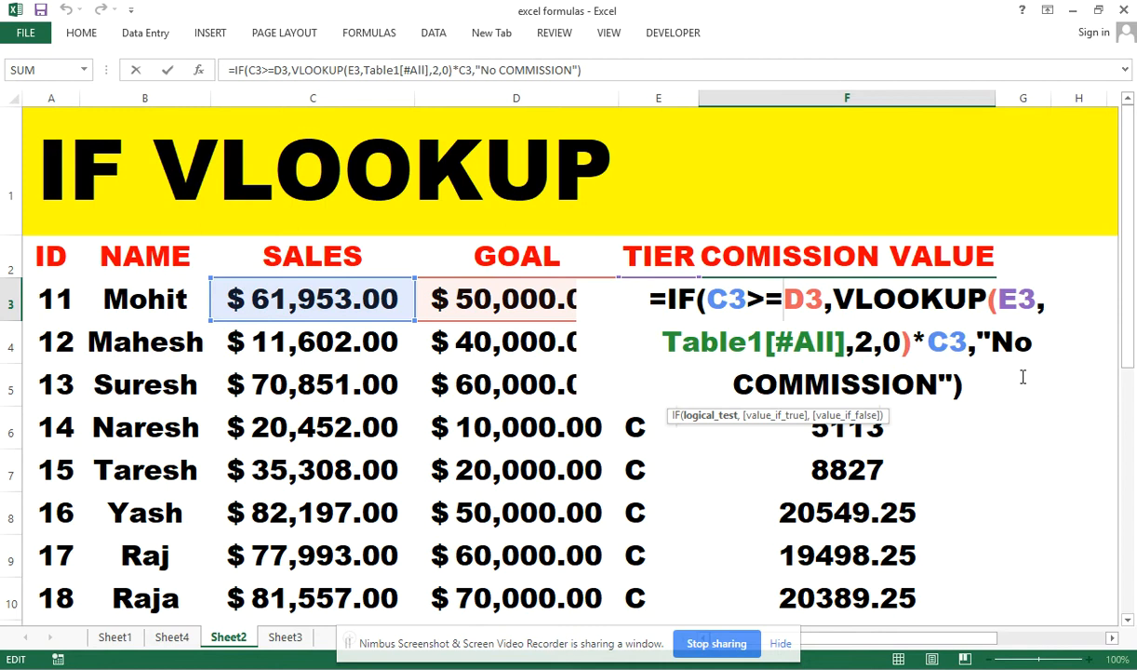
{"action": "left_click_drag", "start_coordinate": [979, 388], "coordinate": [610, 279]}
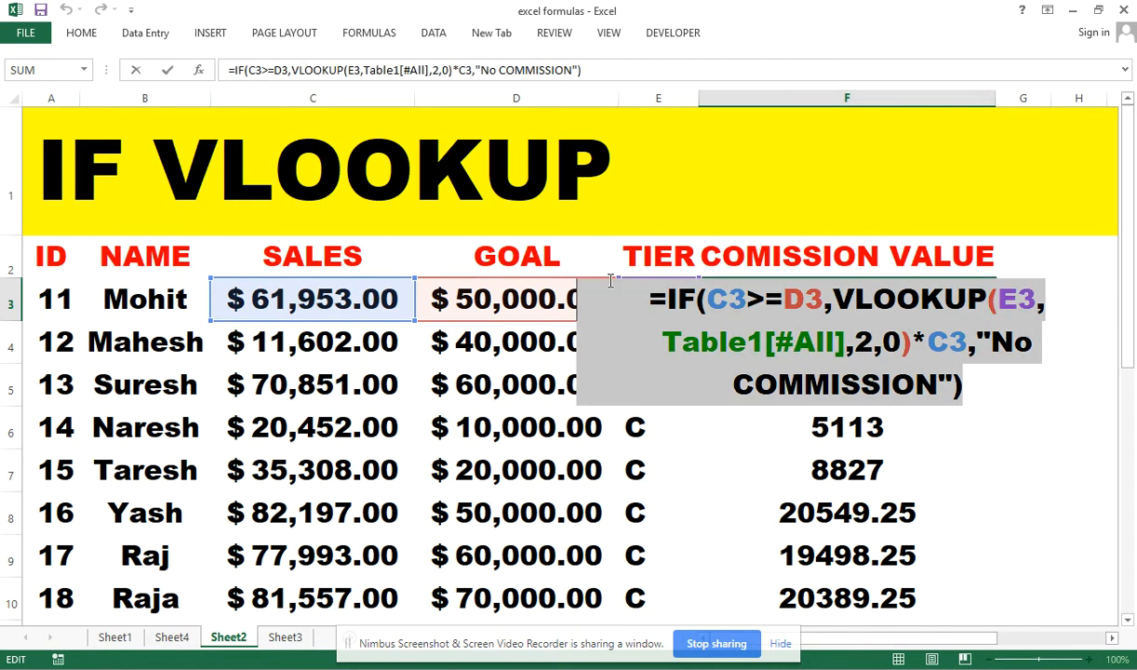
{"action": "key", "text": "ctrl+x"}
{"action": "left_click", "coordinate": [967, 377]}
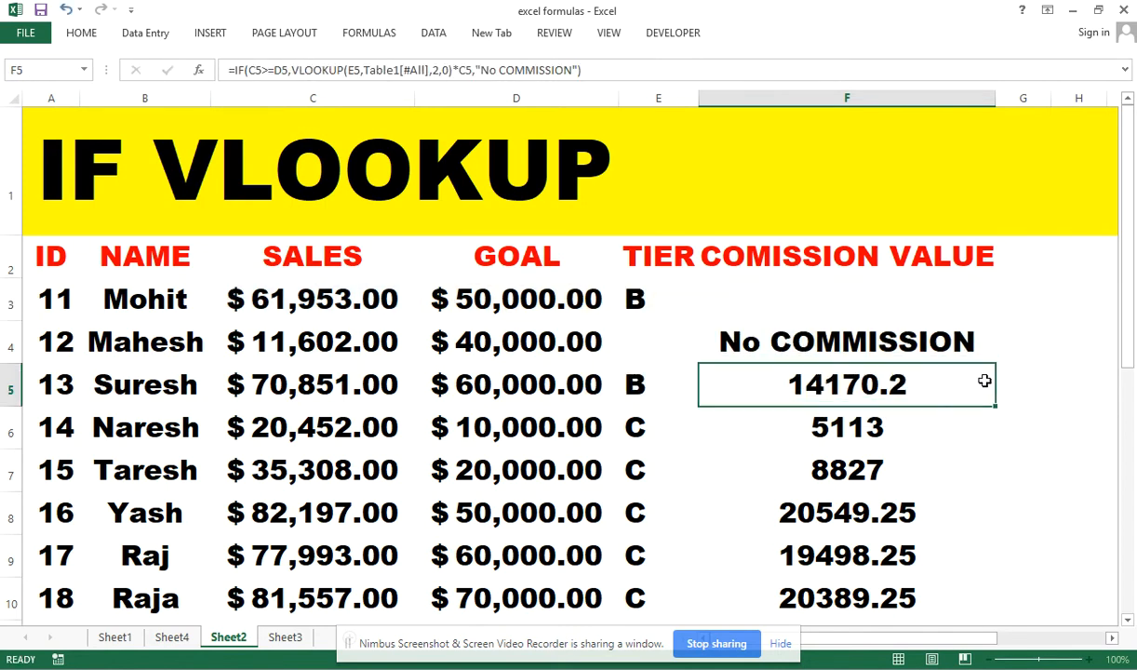
{"action": "left_click_drag", "start_coordinate": [755, 303], "coordinate": [886, 544]}
{"action": "key", "text": "Delete"}
{"action": "scroll", "coordinate": [958, 438], "scroll_direction": "up", "scroll_amount": 4}
{"action": "left_click", "coordinate": [1028, 338]}
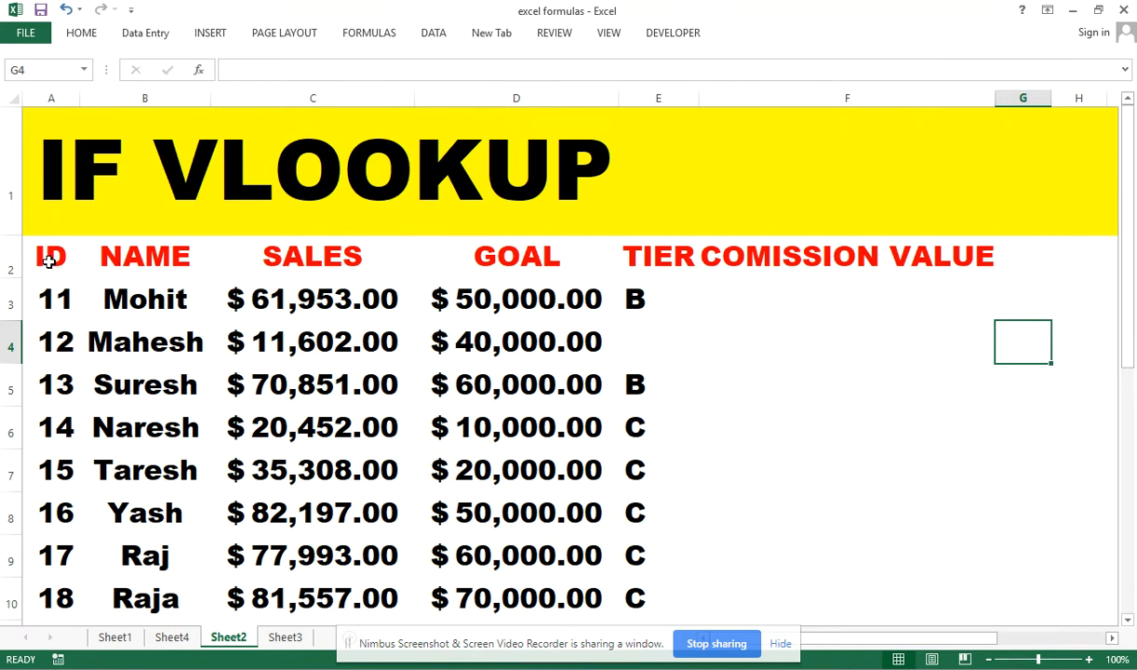
Step: Apply All Borders to the sales table A2:F23, headers included
{"action": "left_click_drag", "start_coordinate": [47, 251], "coordinate": [833, 554]}
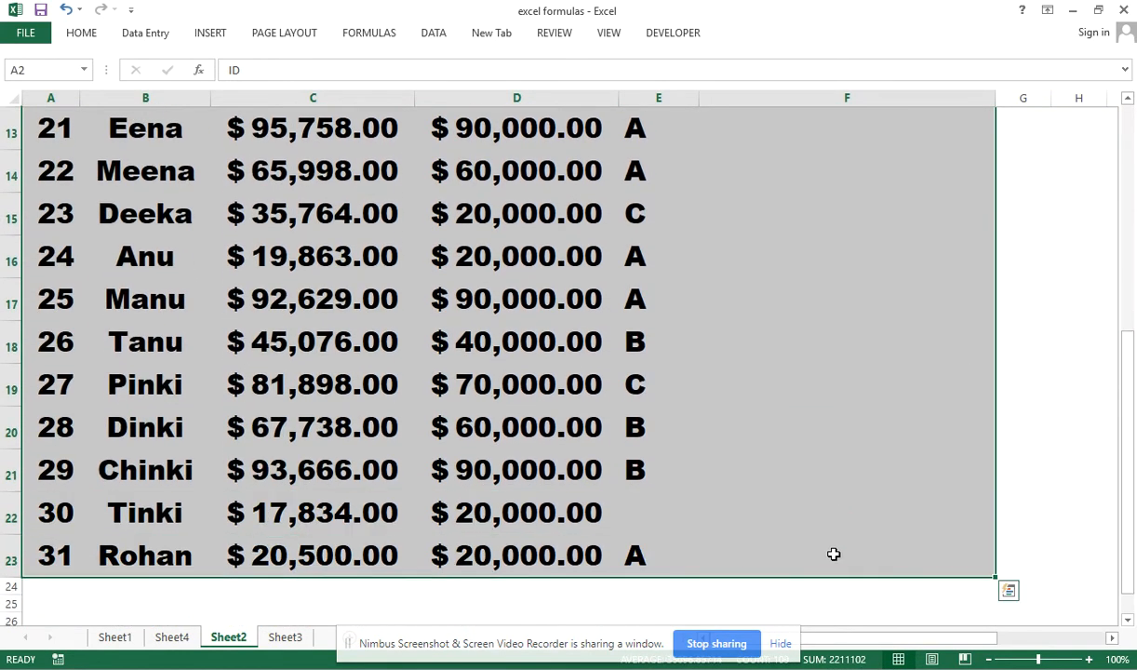
{"action": "left_click", "coordinate": [79, 34]}
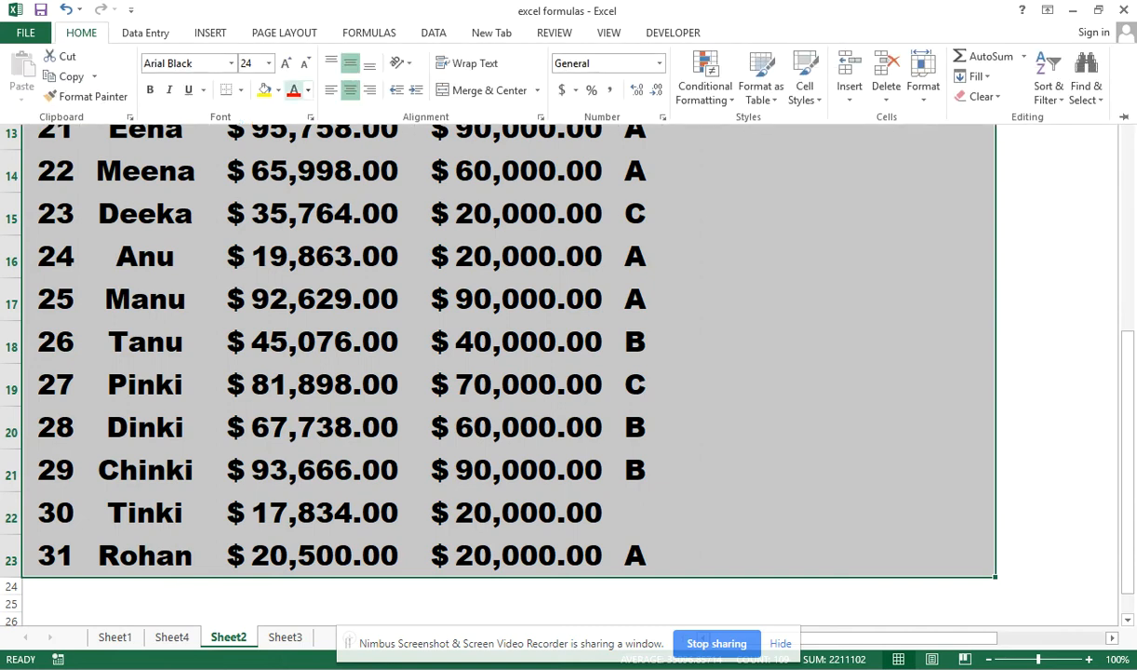
{"action": "left_click", "coordinate": [240, 89]}
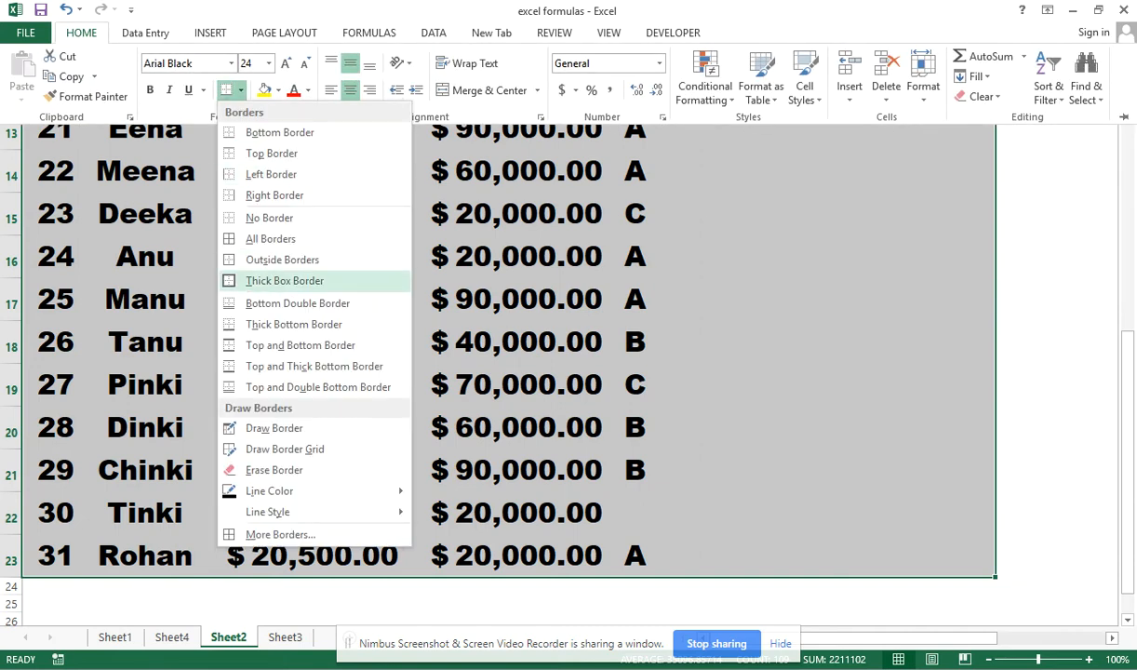
{"action": "left_click", "coordinate": [269, 238]}
{"action": "scroll", "coordinate": [986, 398], "scroll_direction": "up", "scroll_amount": 4}
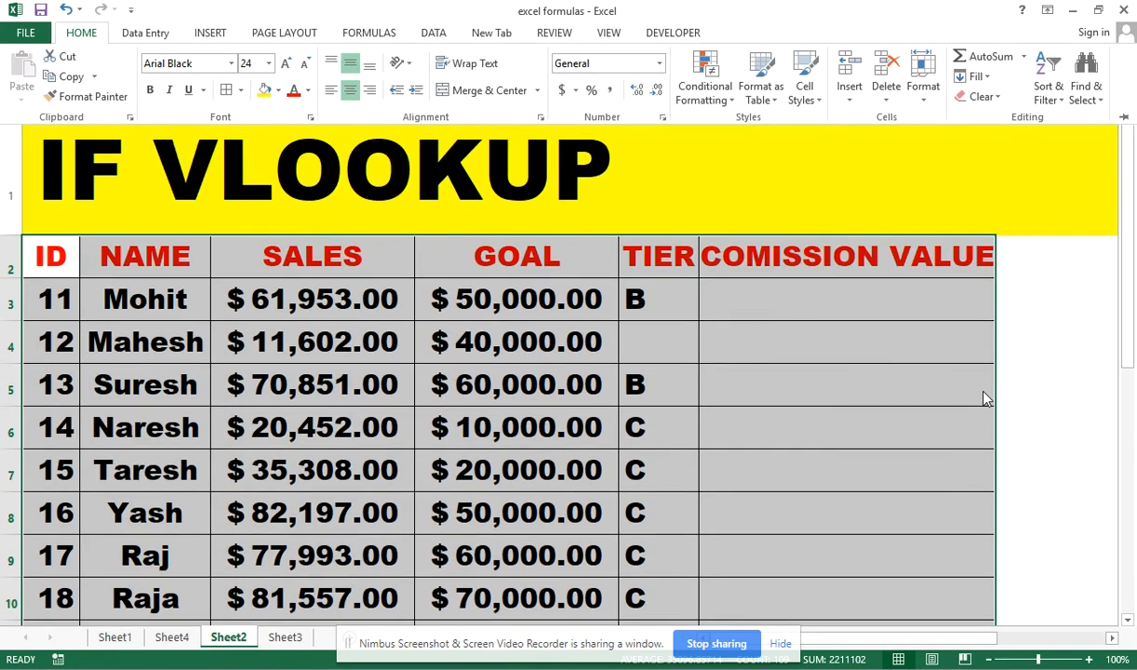
{"action": "left_click", "coordinate": [1060, 398]}
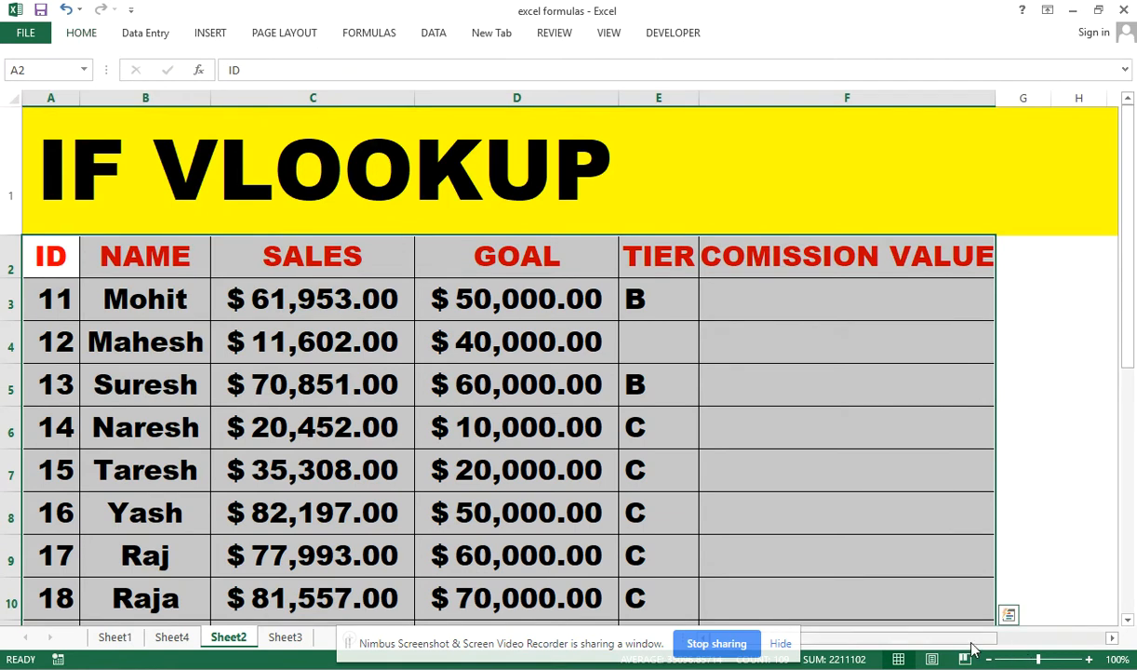
{"action": "left_click_drag", "start_coordinate": [970, 642], "coordinate": [1033, 640]}
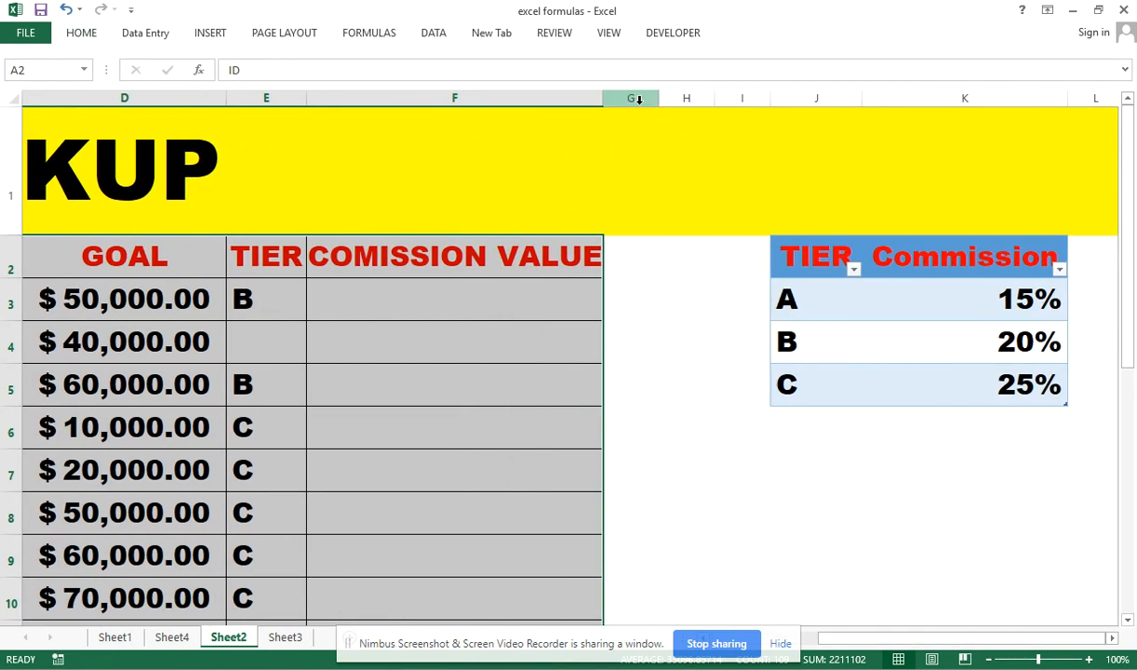
{"action": "left_click_drag", "start_coordinate": [638, 99], "coordinate": [723, 109]}
{"action": "left_click", "coordinate": [690, 97]}
{"action": "right_click", "coordinate": [691, 99]}
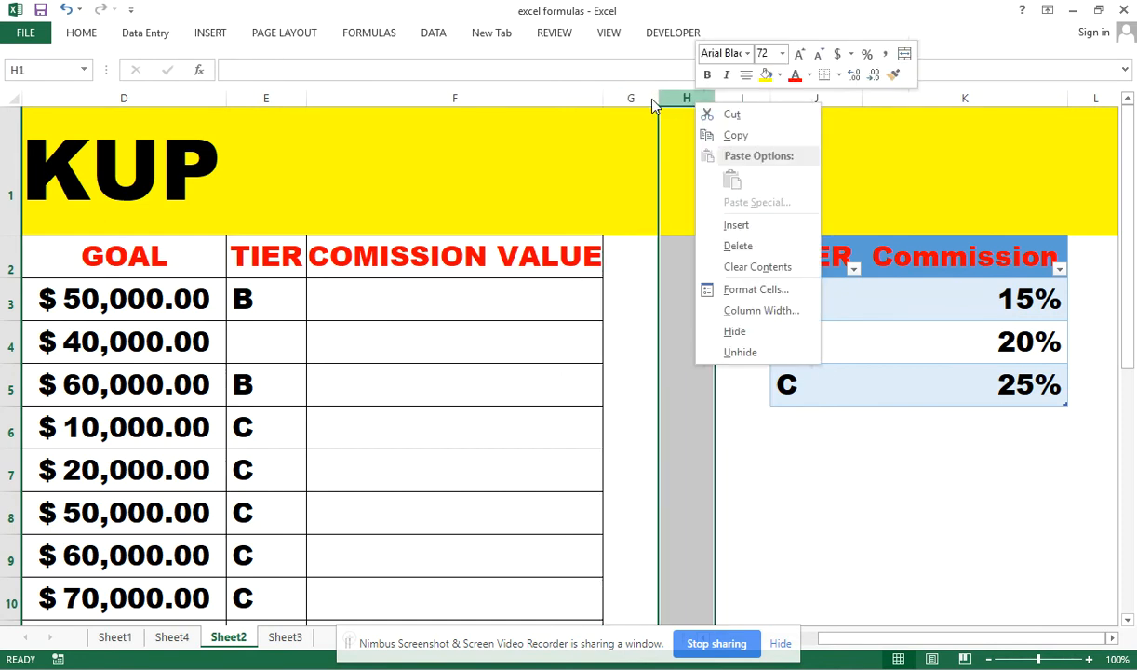
{"action": "left_click", "coordinate": [641, 102]}
{"action": "left_click_drag", "start_coordinate": [635, 98], "coordinate": [731, 98]}
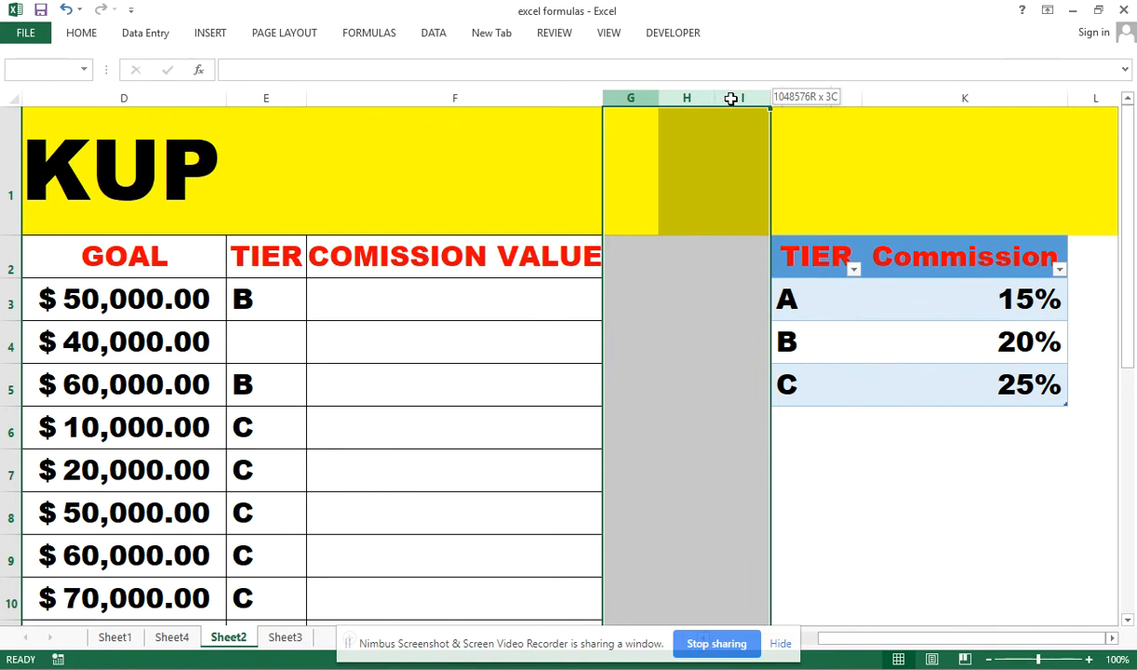
{"action": "left_click", "coordinate": [731, 97]}
{"action": "right_click", "coordinate": [731, 97]}
{"action": "left_click", "coordinate": [734, 96]}
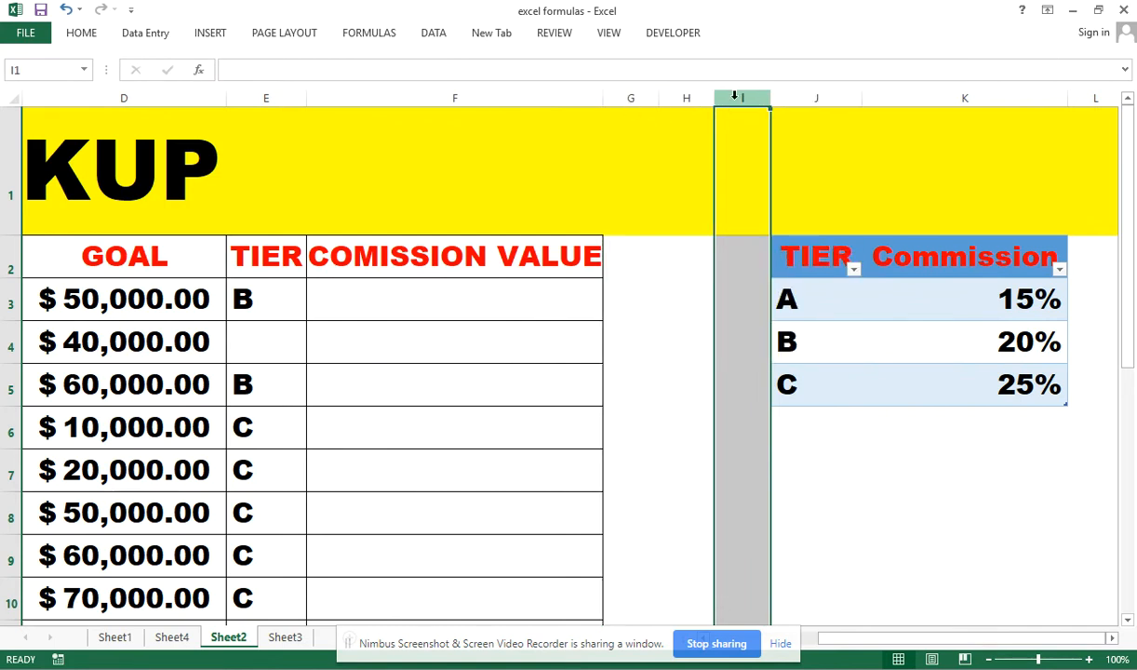
Step: Hide the empty columns G to I between the sales table and the tier commission table
{"action": "left_click", "coordinate": [631, 97]}
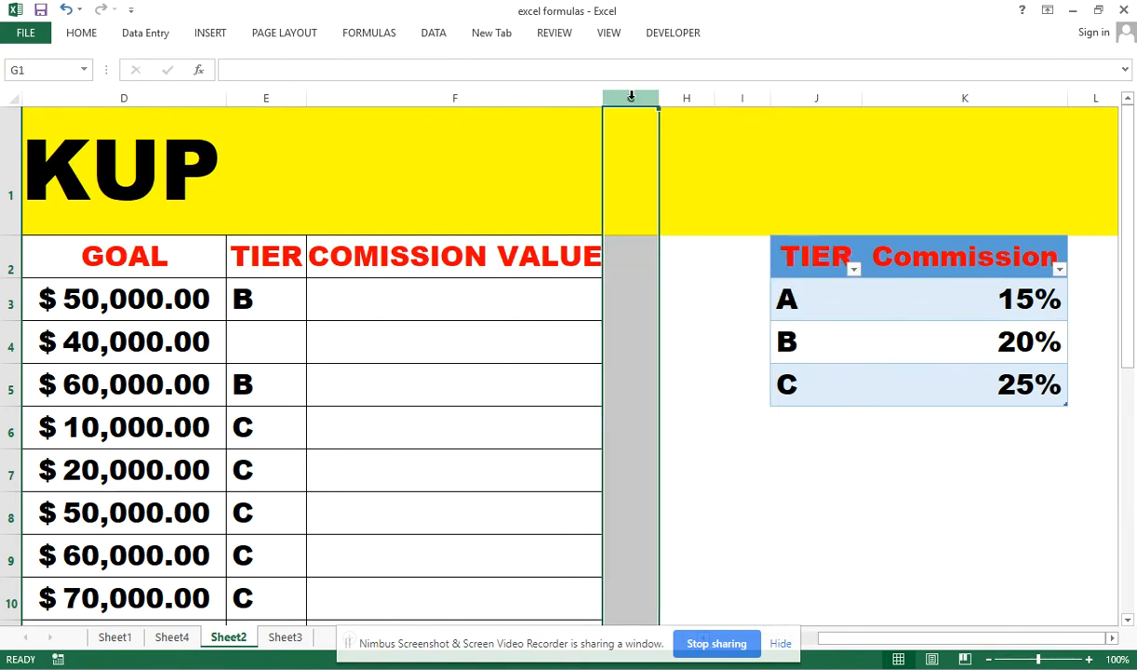
{"action": "left_click_drag", "start_coordinate": [631, 96], "coordinate": [747, 96]}
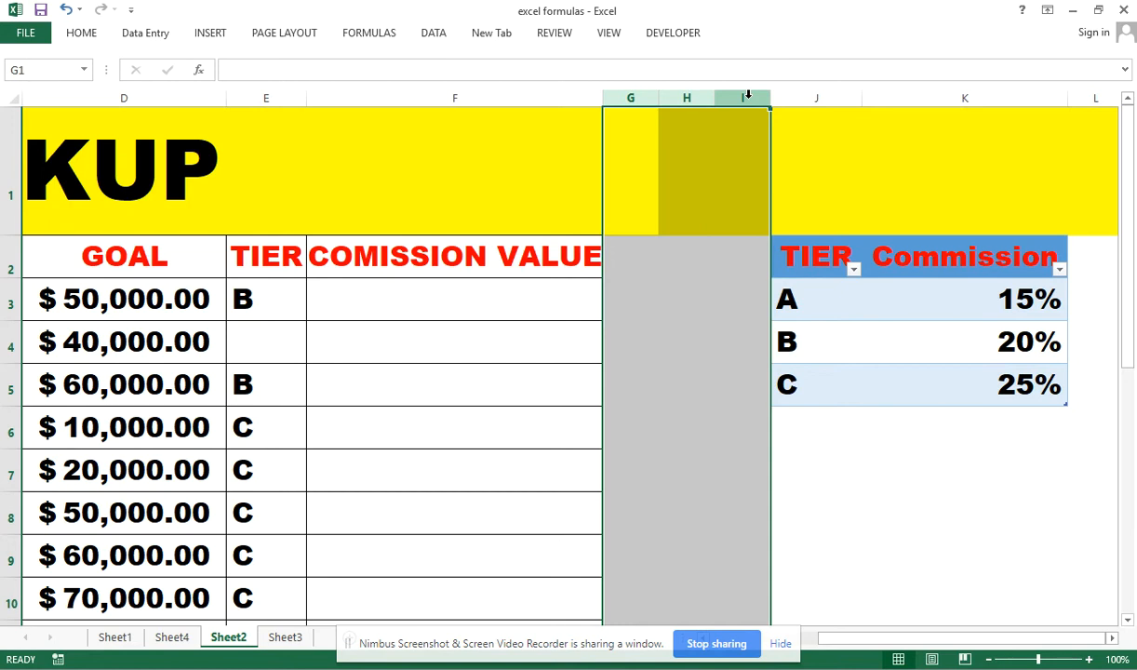
{"action": "key", "text": "ctrl+0"}
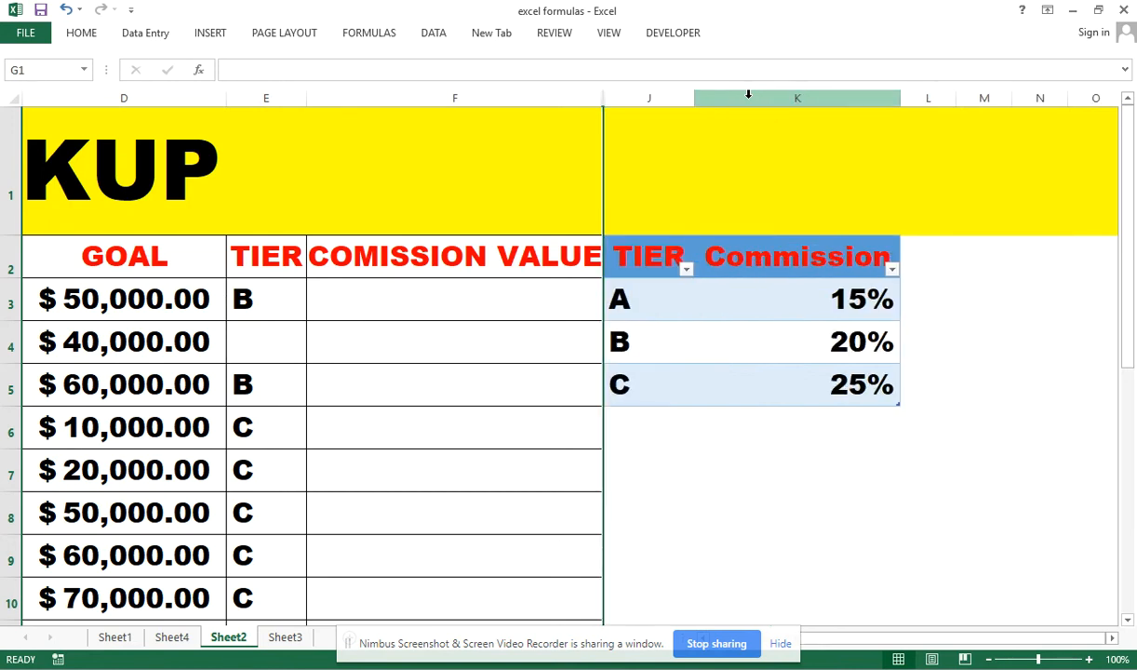
{"action": "left_click", "coordinate": [740, 497]}
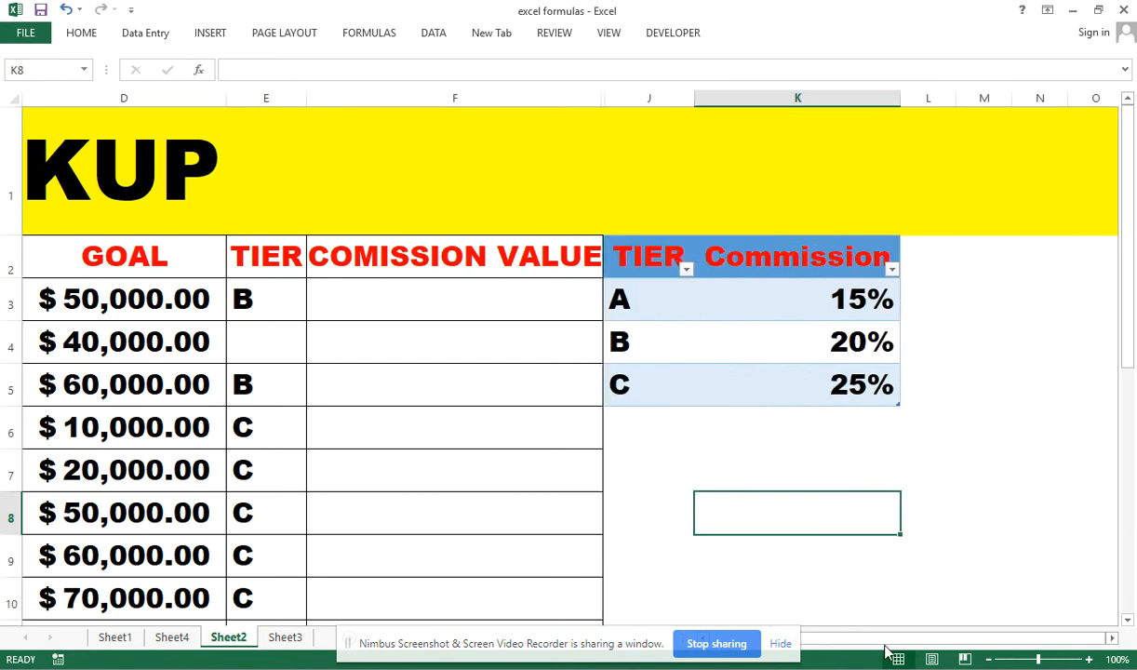
Step: Start an IF formula in F3 with the logical test C3>=D3, comparing sales against the goal
{"action": "left_click_drag", "start_coordinate": [885, 645], "coordinate": [817, 644]}
{"action": "double_click", "coordinate": [728, 301]}
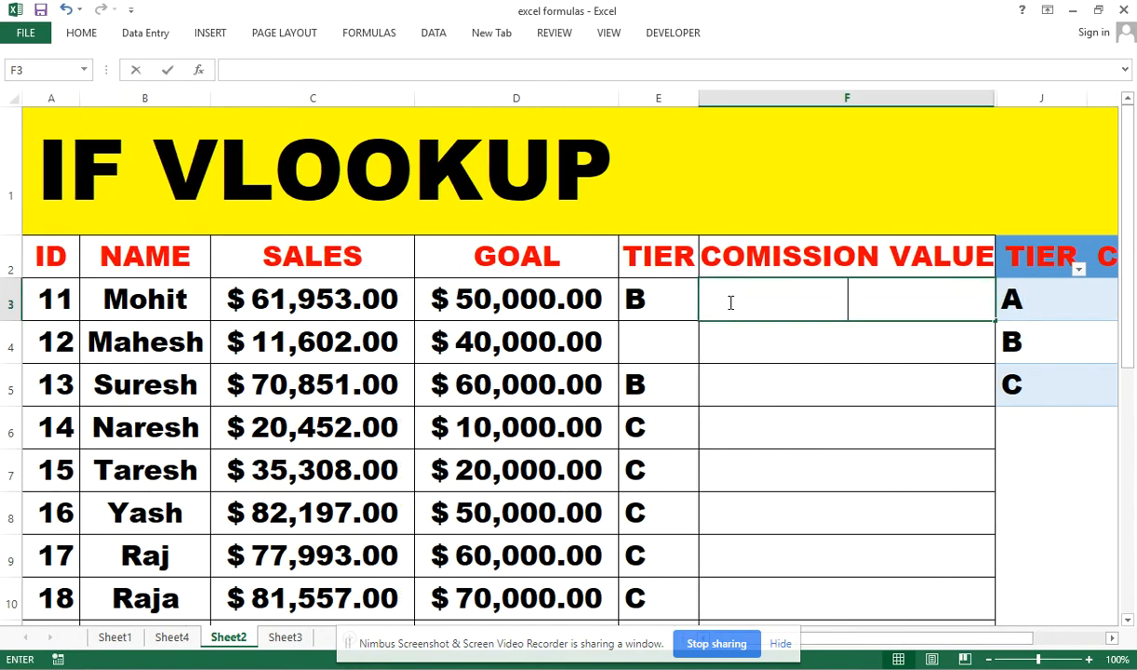
{"action": "type", "text": "="}
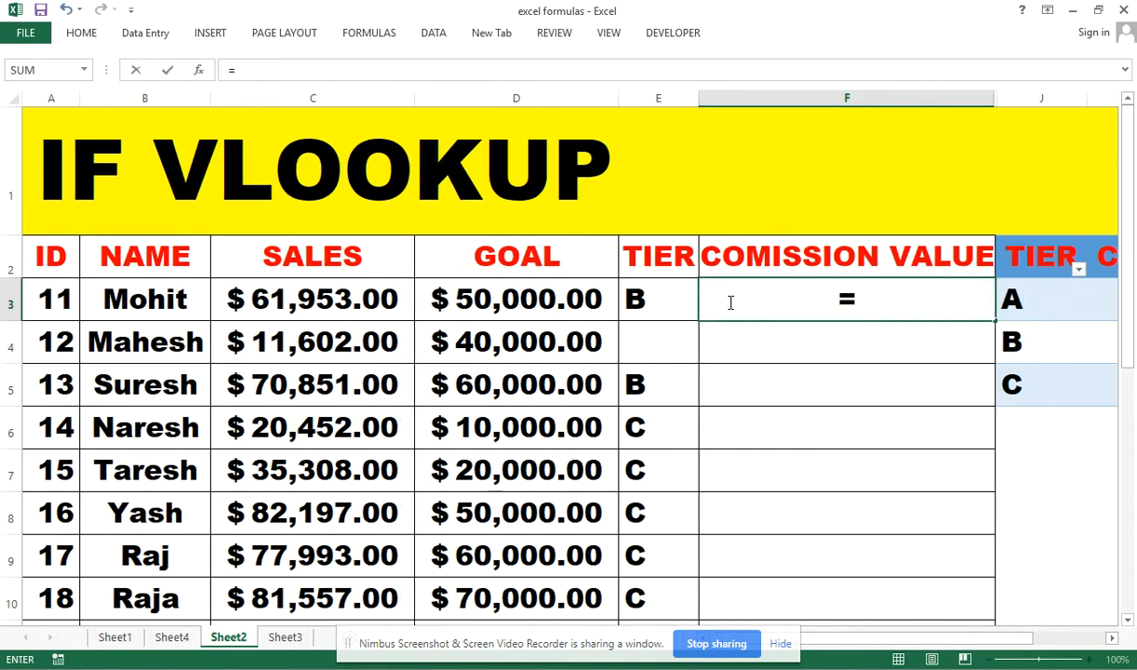
{"action": "type", "text": "if"}
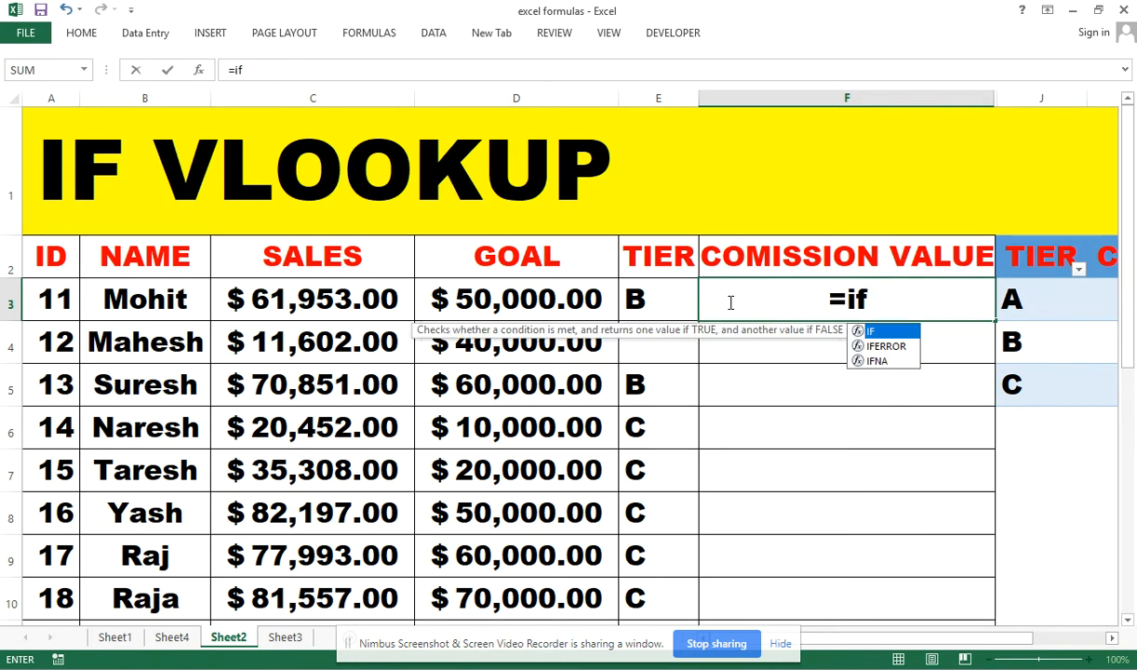
{"action": "key", "text": "Tab"}
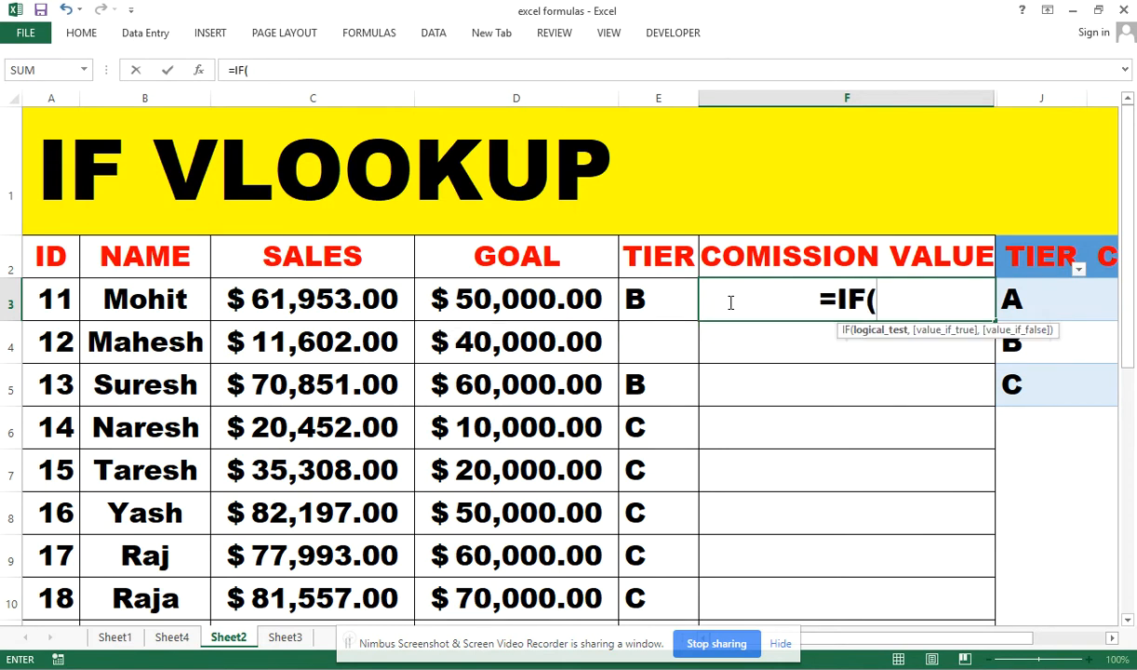
{"action": "left_click", "coordinate": [240, 302]}
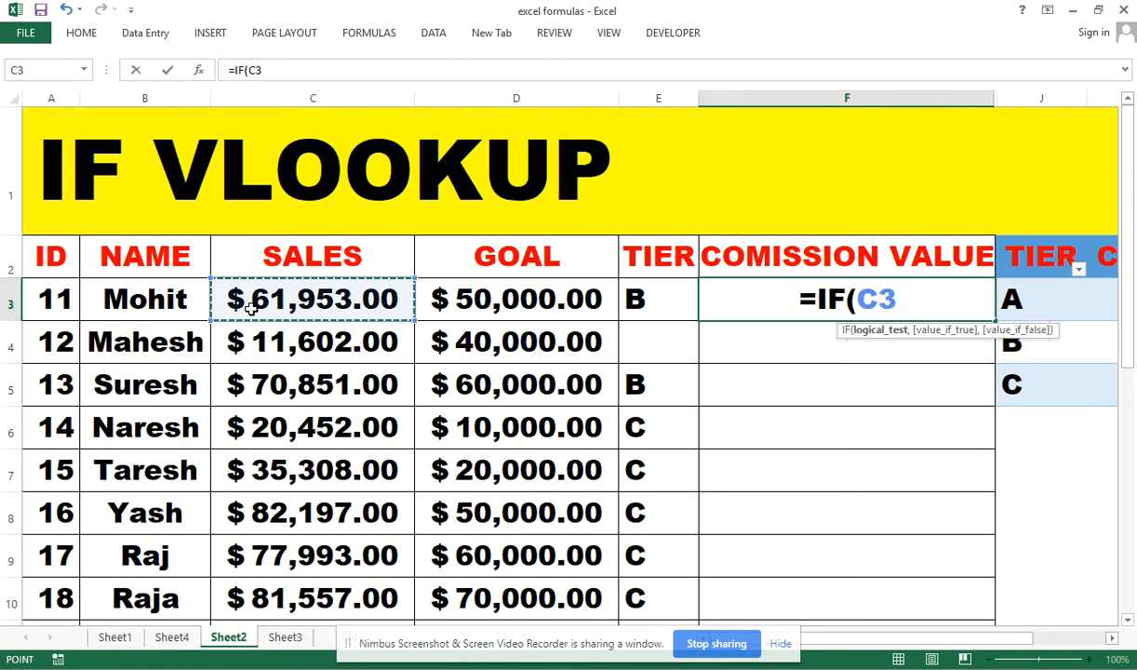
{"action": "type", "text": ">="}
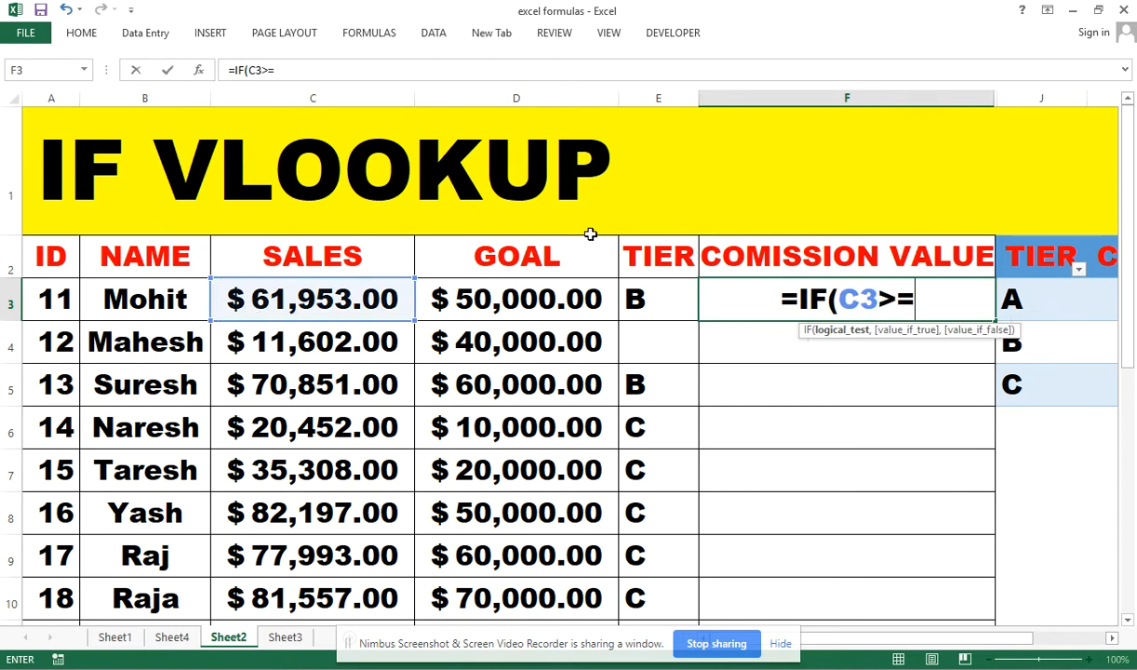
{"action": "left_click", "coordinate": [532, 312]}
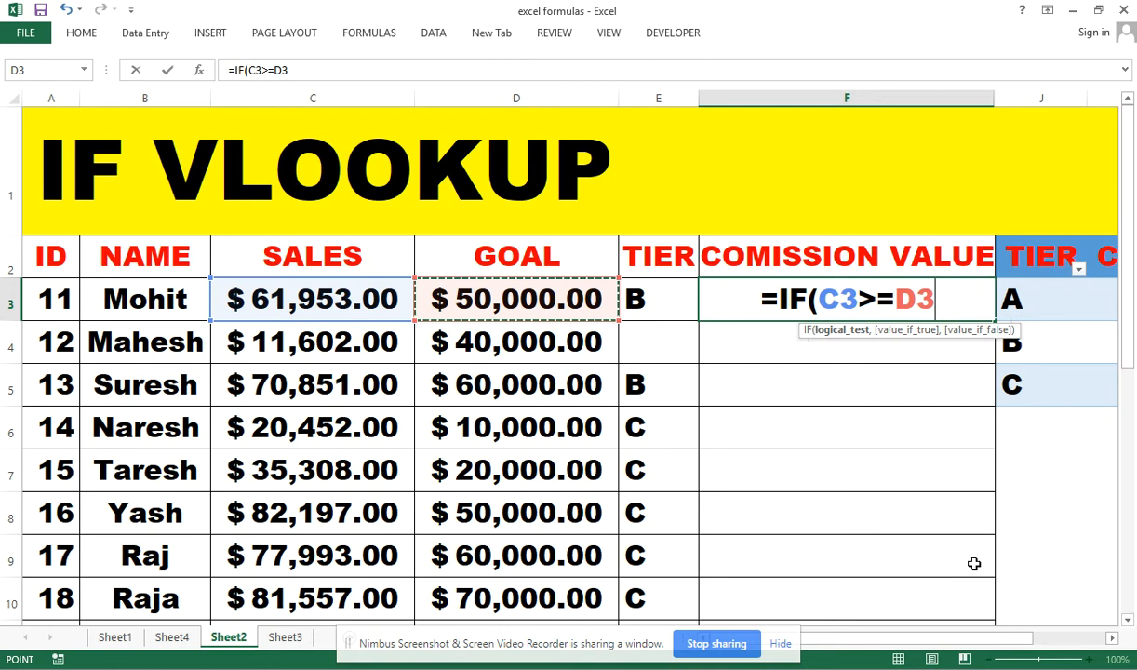
{"action": "type", "text": ","}
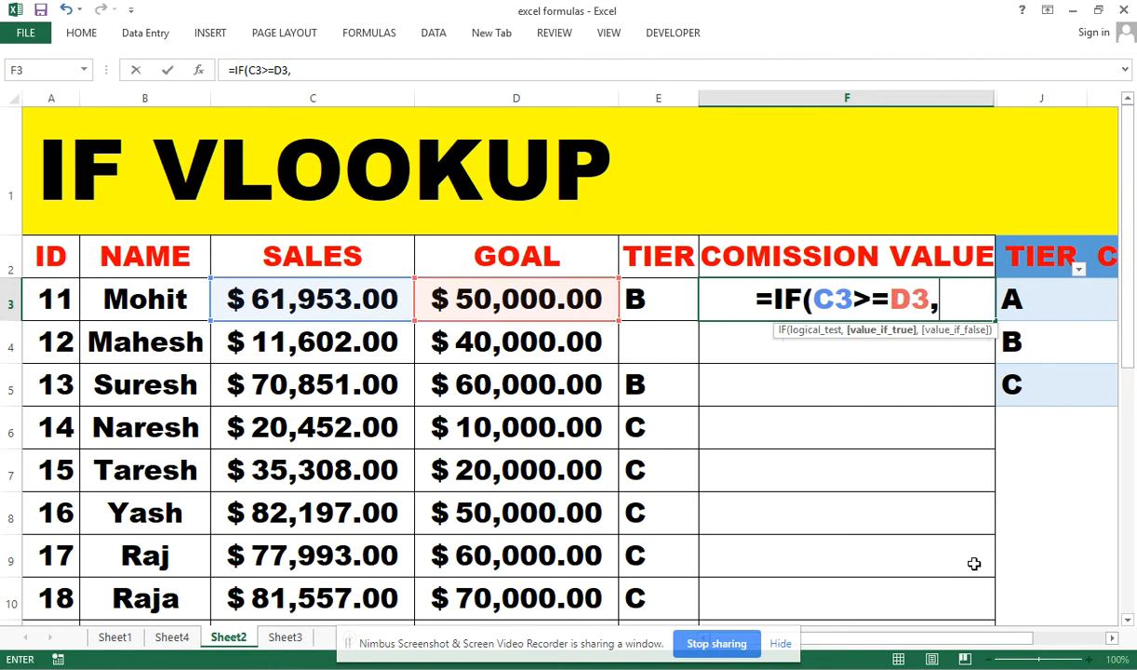
Step: Nest a VLOOKUP as the IF formula's value-if-true argument, with the tier in E3 as the lookup value
{"action": "type", "text": "vl"}
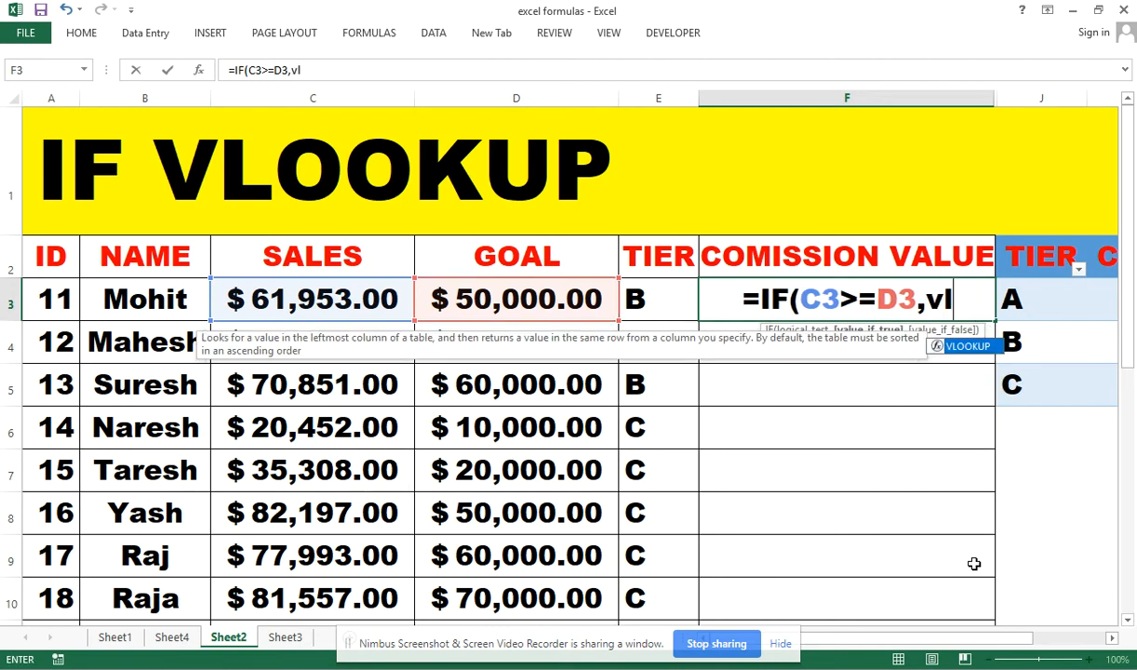
{"action": "key", "text": "Tab"}
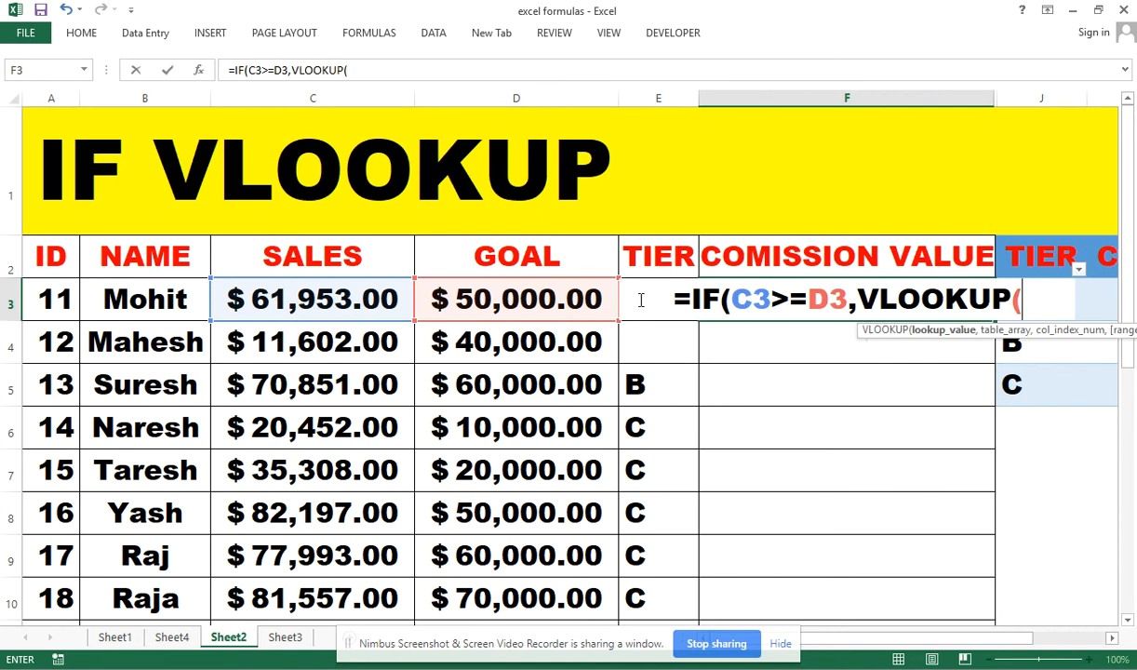
{"action": "key", "text": "F2"}
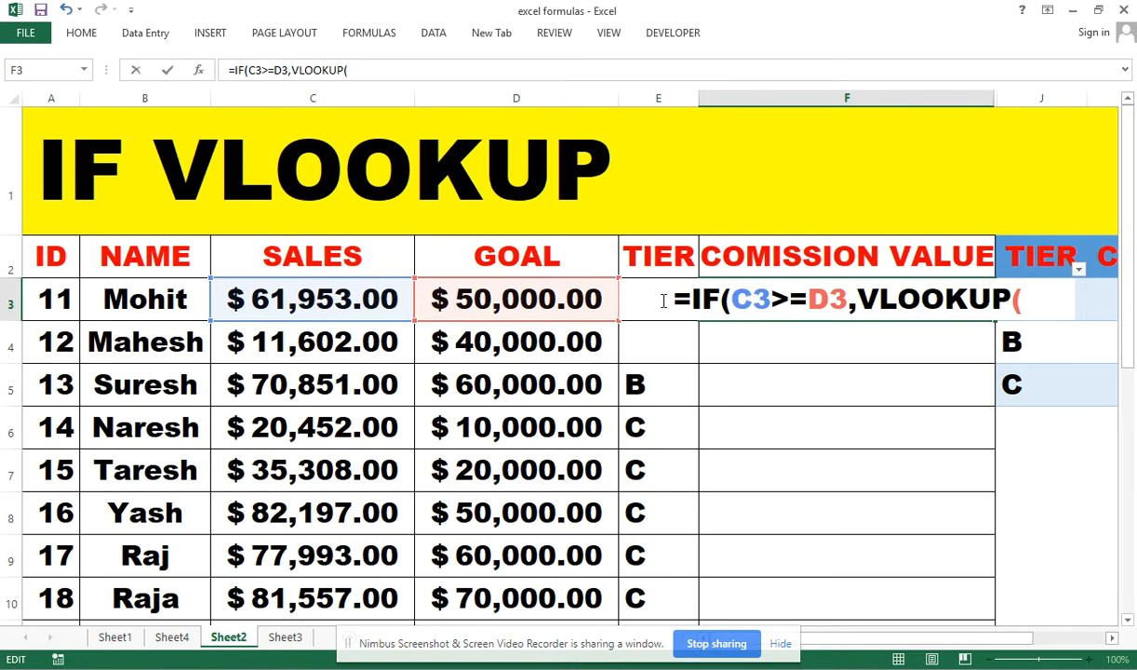
{"action": "type", "text": "e"}
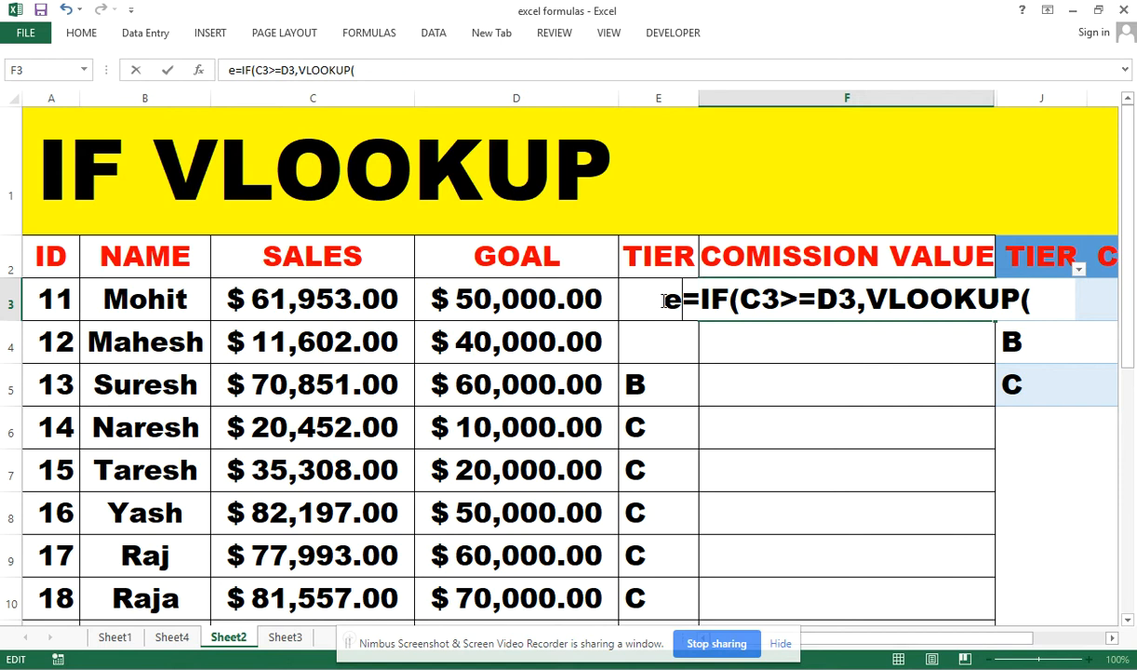
{"action": "key", "text": "BackSpace"}
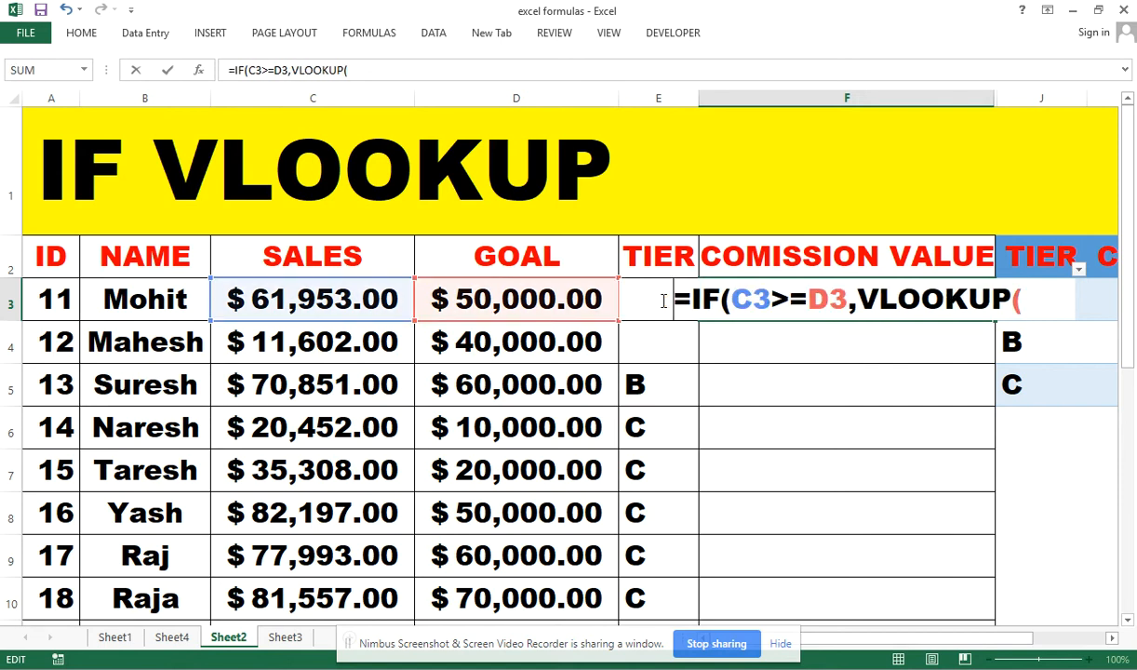
{"action": "left_click", "coordinate": [1030, 307]}
{"action": "type", "text": "e"}
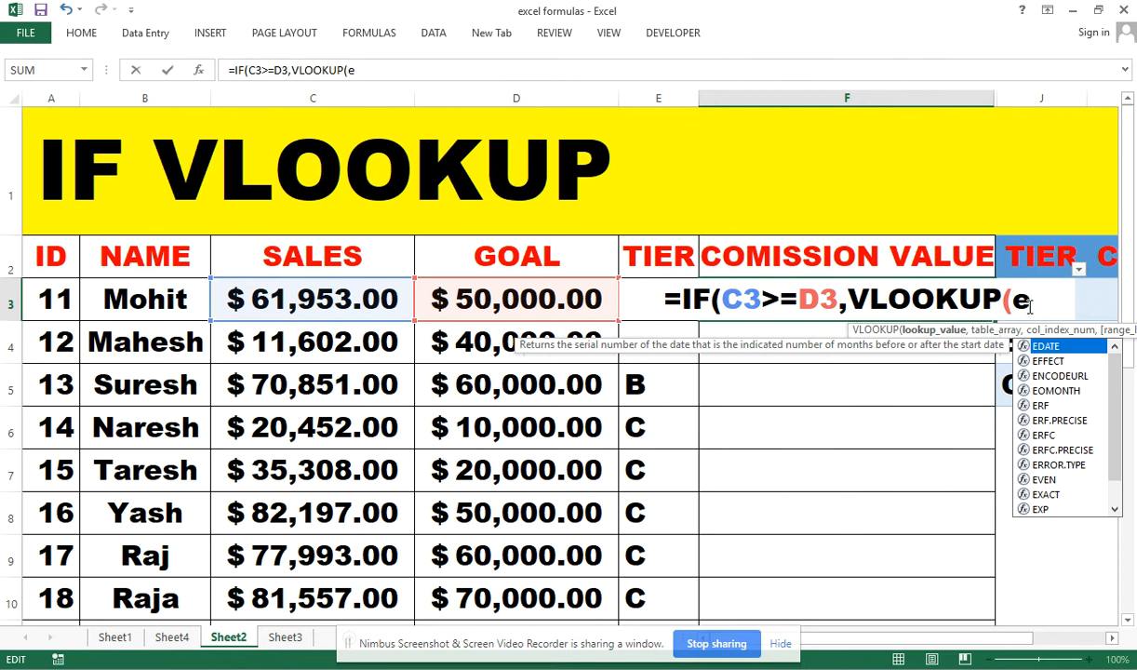
{"action": "type", "text": "3,"}
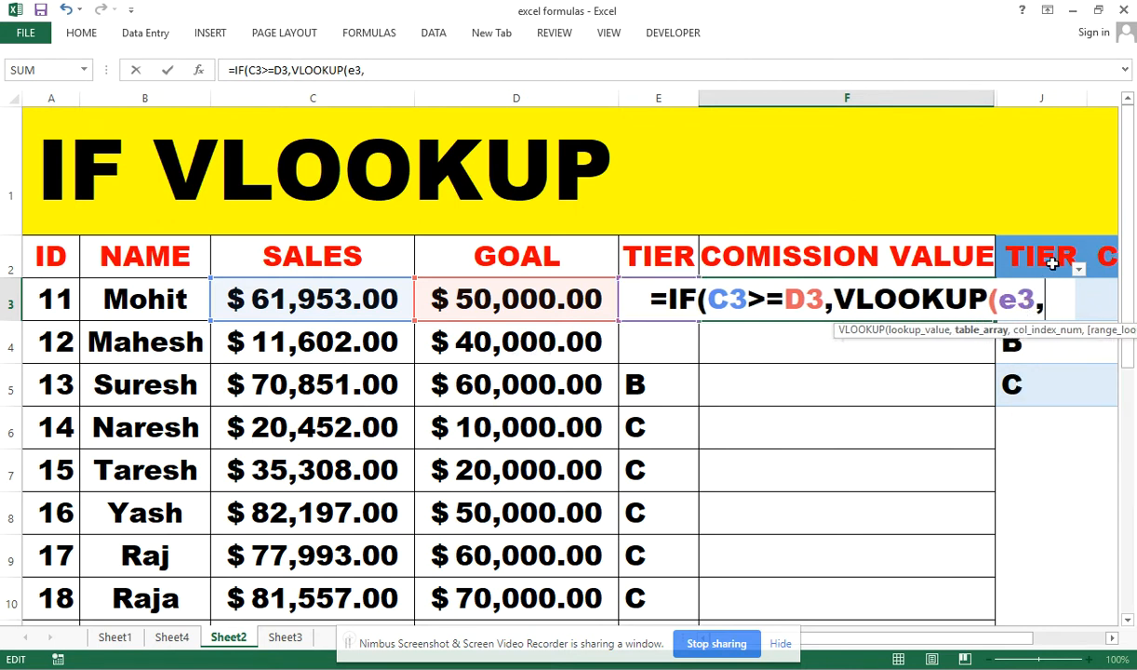
Step: Complete the VLOOKUP with the whole tier commission table J2:K5 as table array, column index 2 and range lookup 0
{"action": "left_click_drag", "start_coordinate": [1003, 253], "coordinate": [873, 389]}
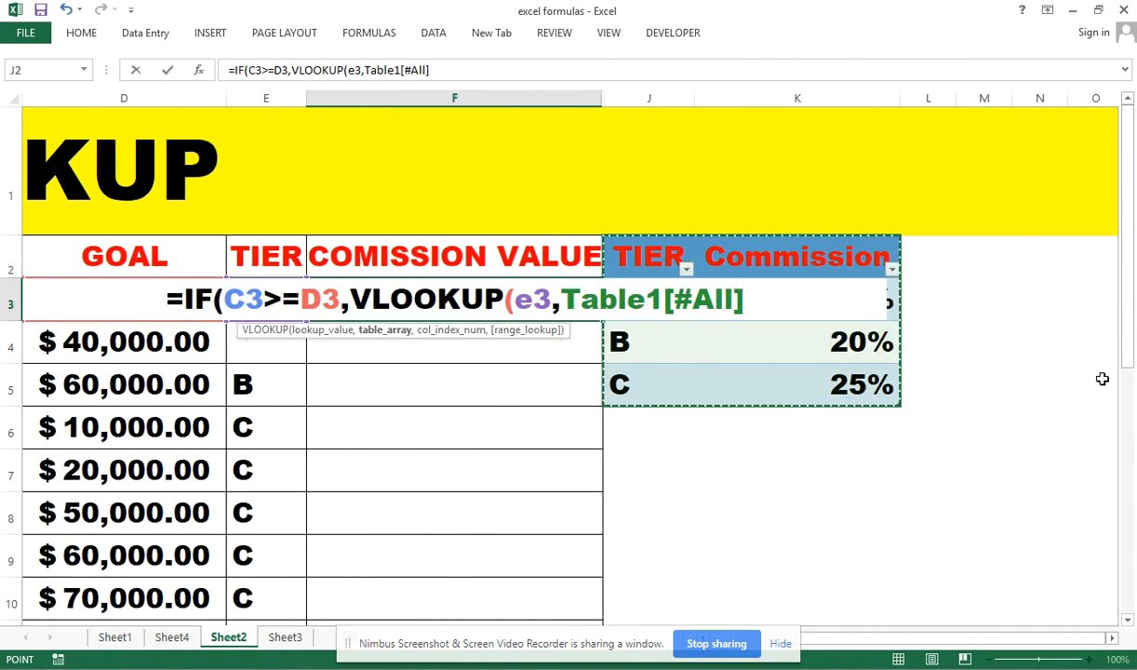
{"action": "type", "text": ","}
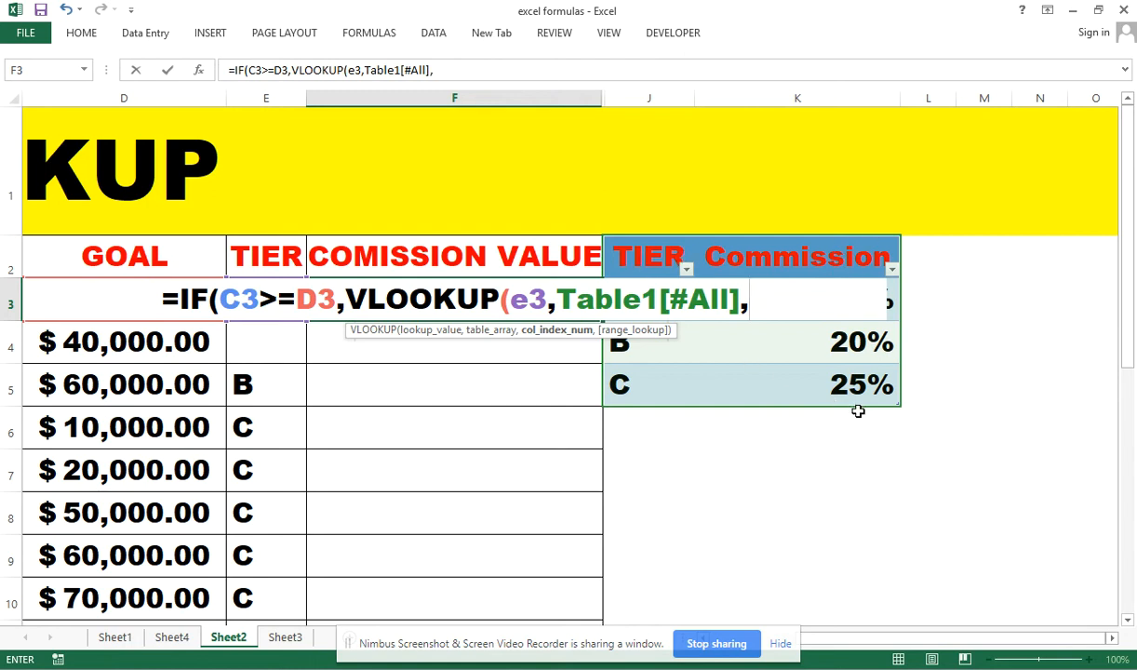
{"action": "type", "text": "2,"}
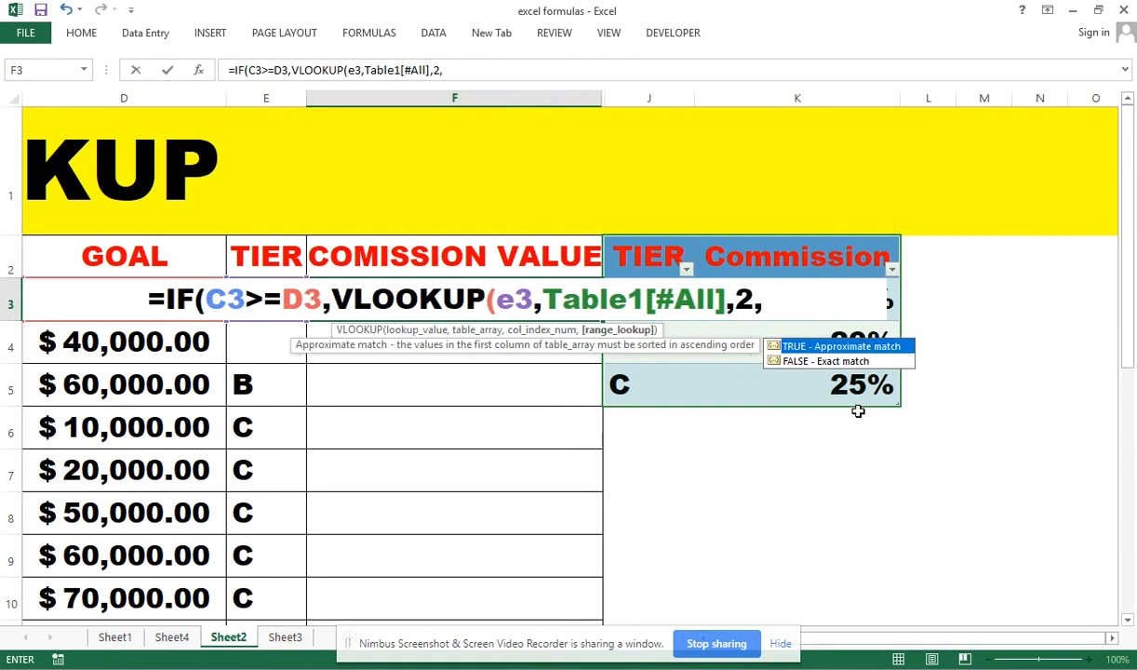
{"action": "type", "text": "0"}
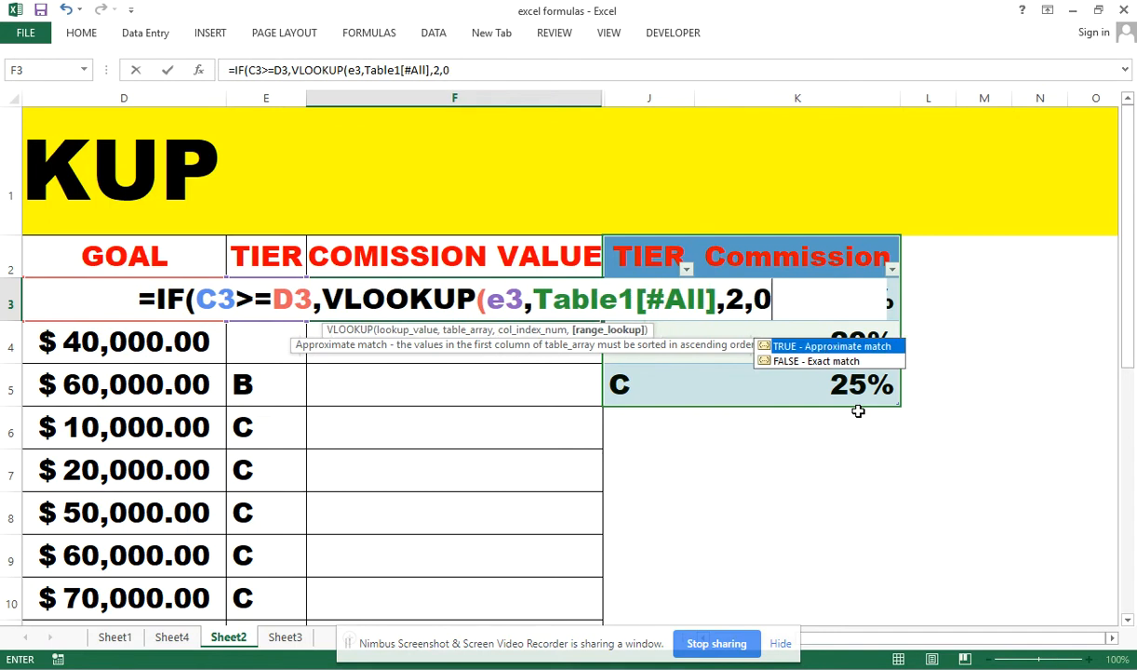
{"action": "type", "text": ")"}
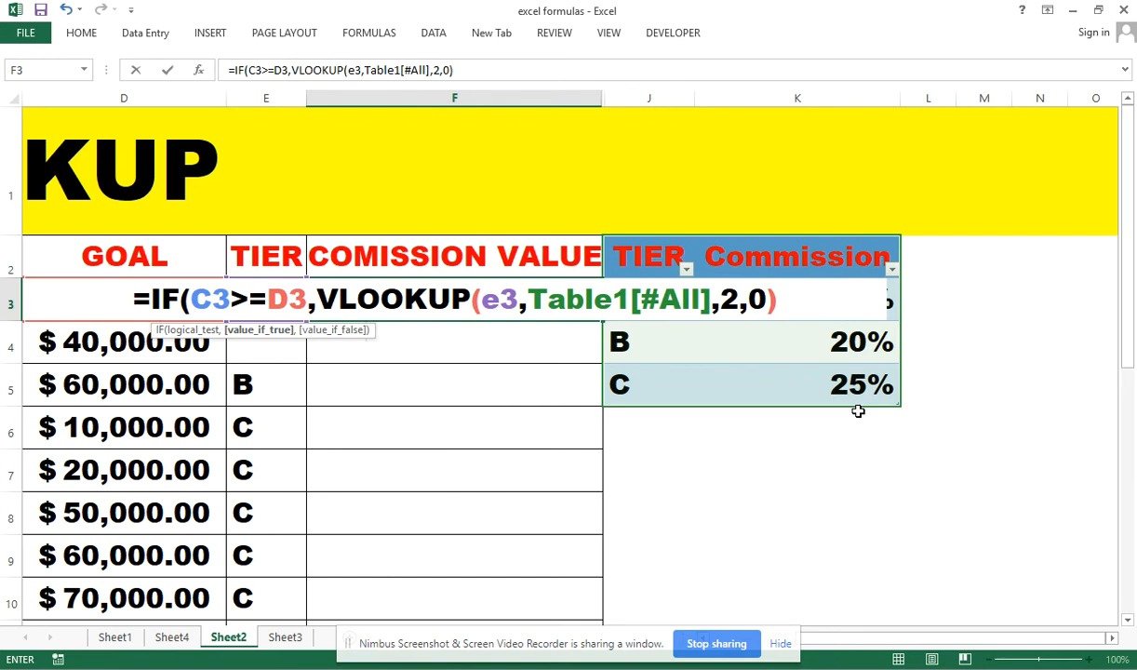
Step: Multiply the VLOOKUP by C3, return "NO COMMISSION" when the test is false, and enter the finished formula in F3
{"action": "type", "text": "*"}
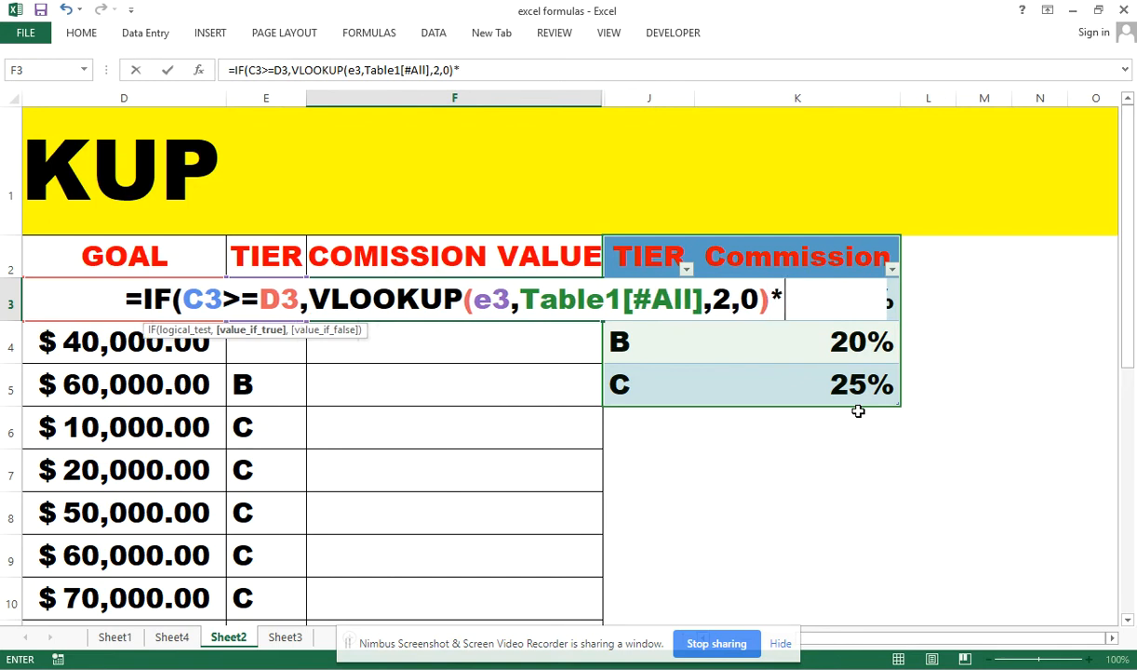
{"action": "type", "text": "c3"}
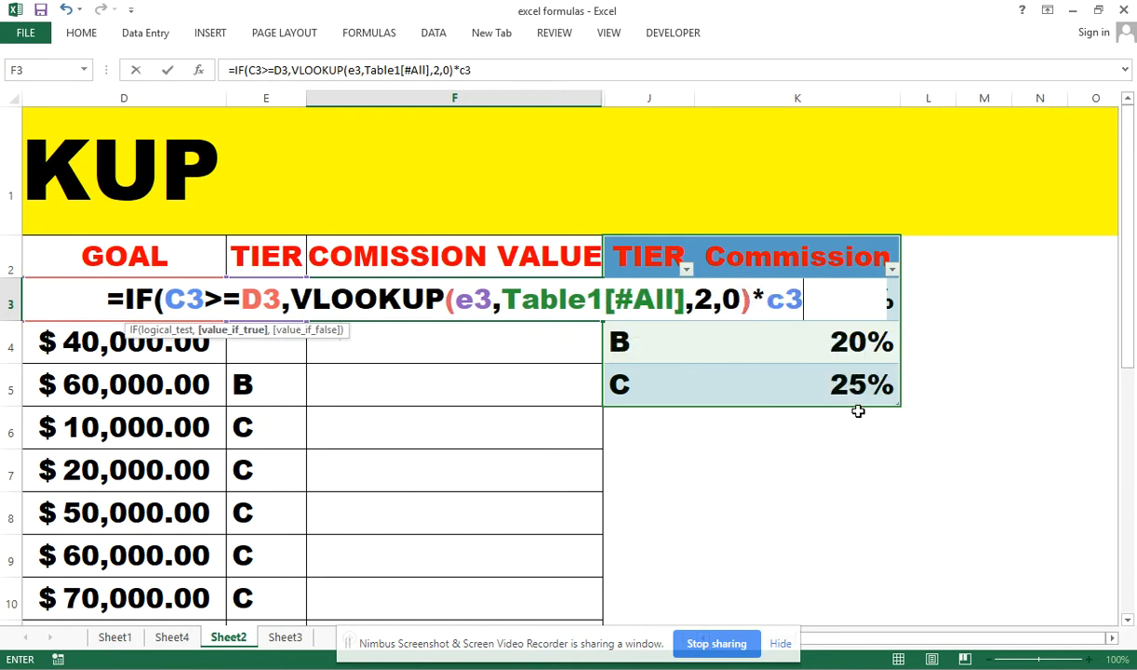
{"action": "type", "text": ","}
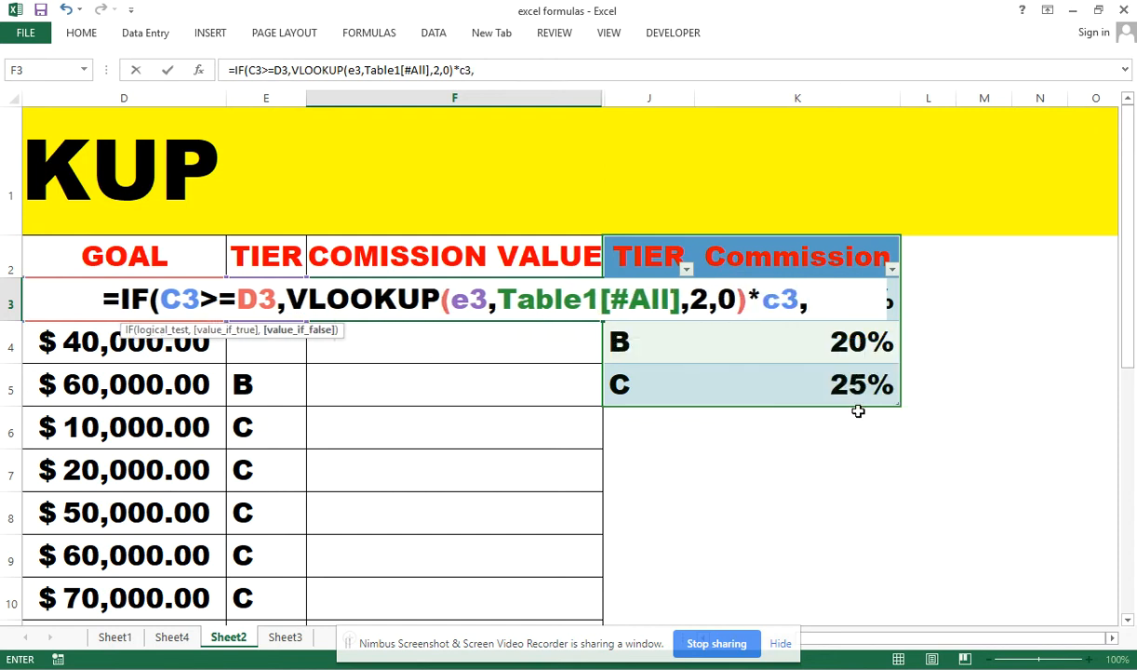
{"action": "type", "text": "\"NO"}
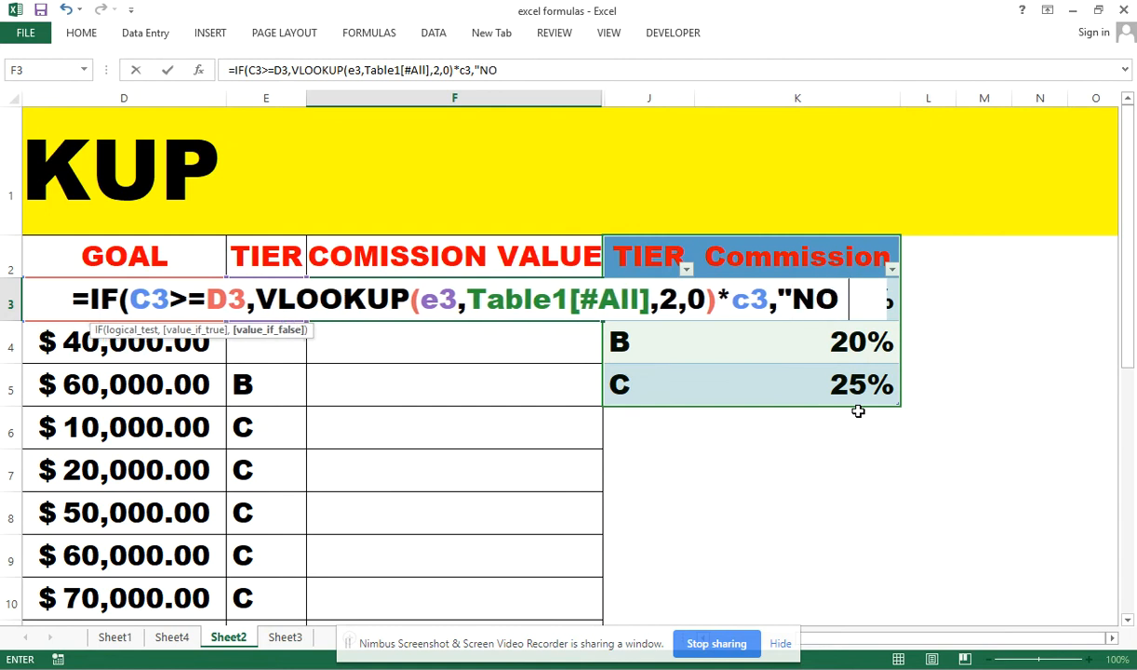
{"action": "type", "text": " COMMI"}
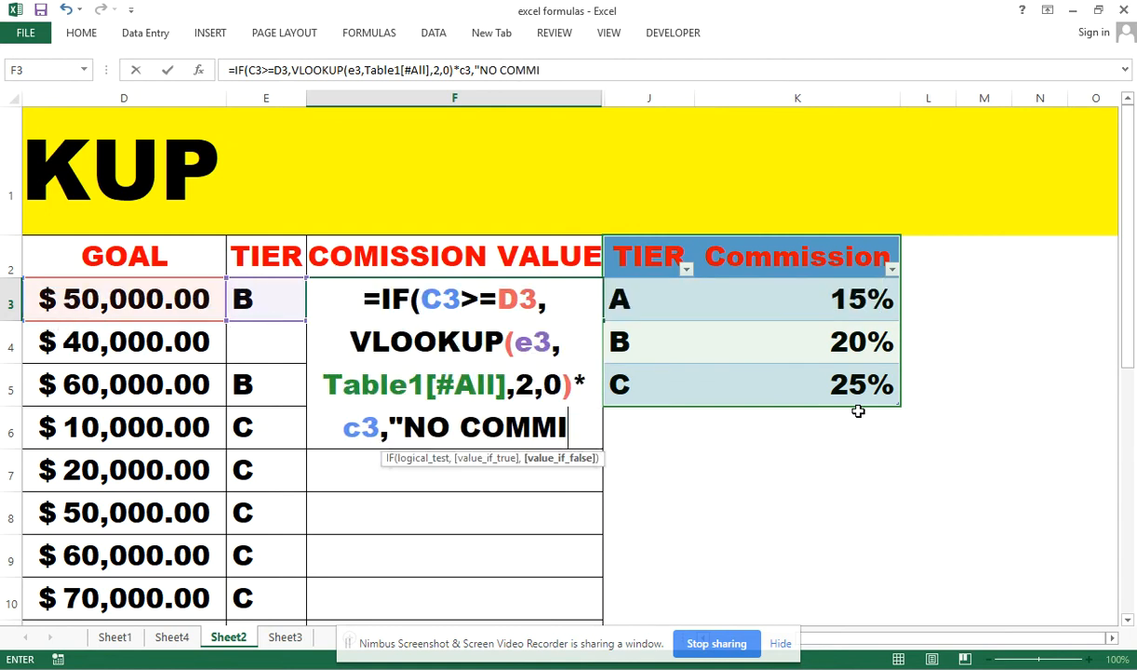
{"action": "type", "text": "SSI"}
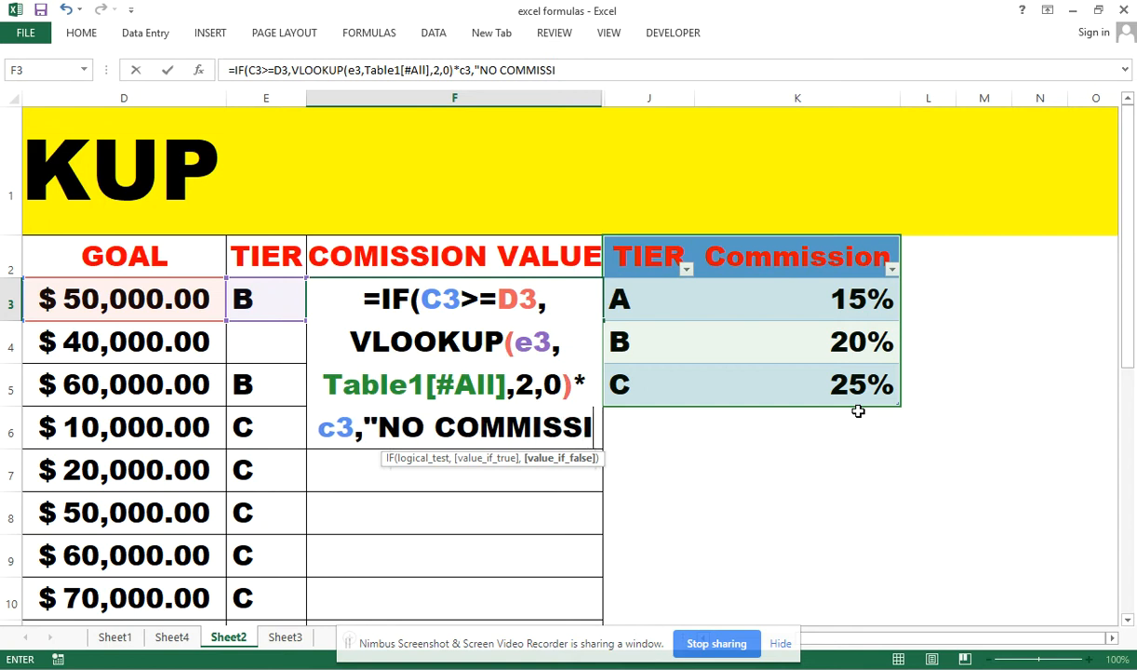
{"action": "type", "text": "ON\""}
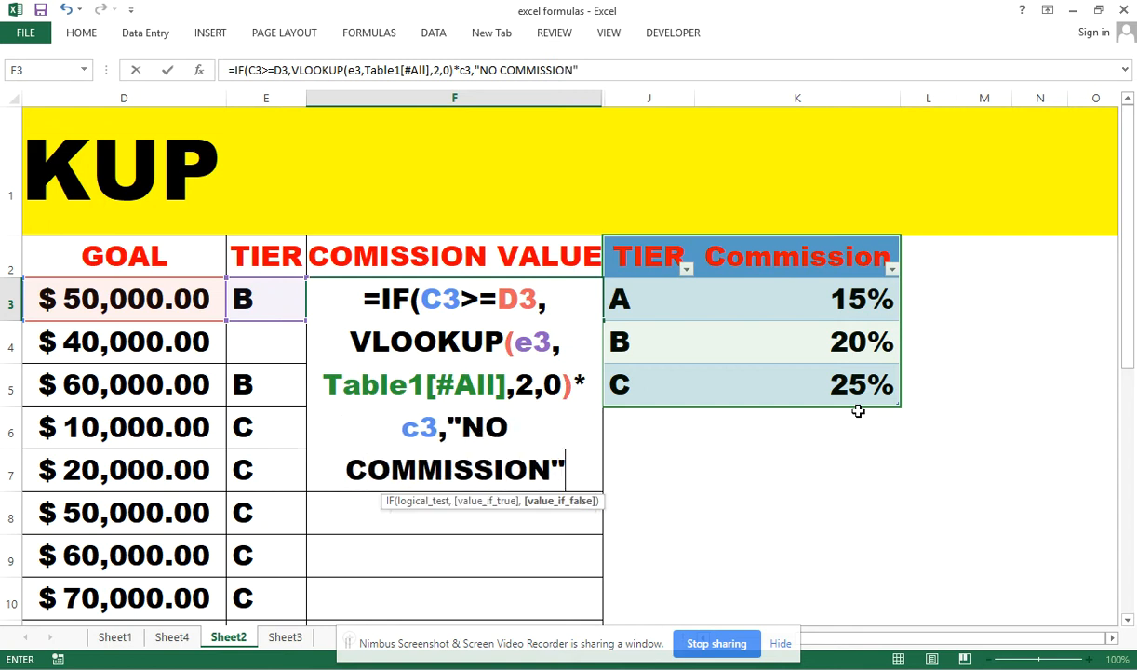
{"action": "type", "text": ")"}
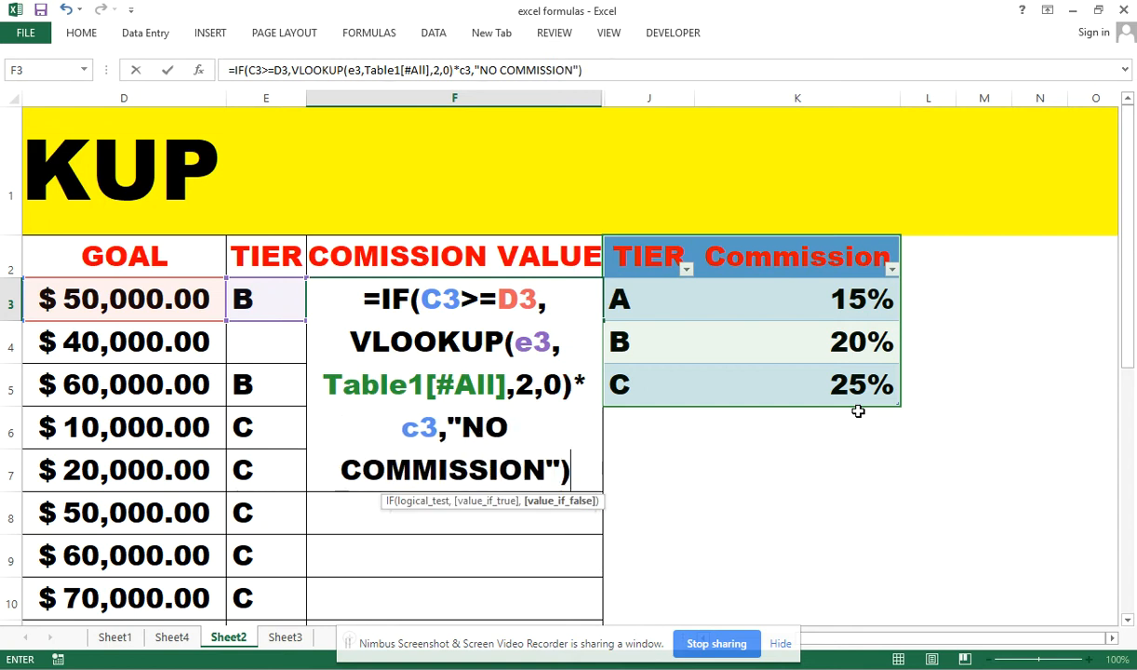
{"action": "key", "text": "Return"}
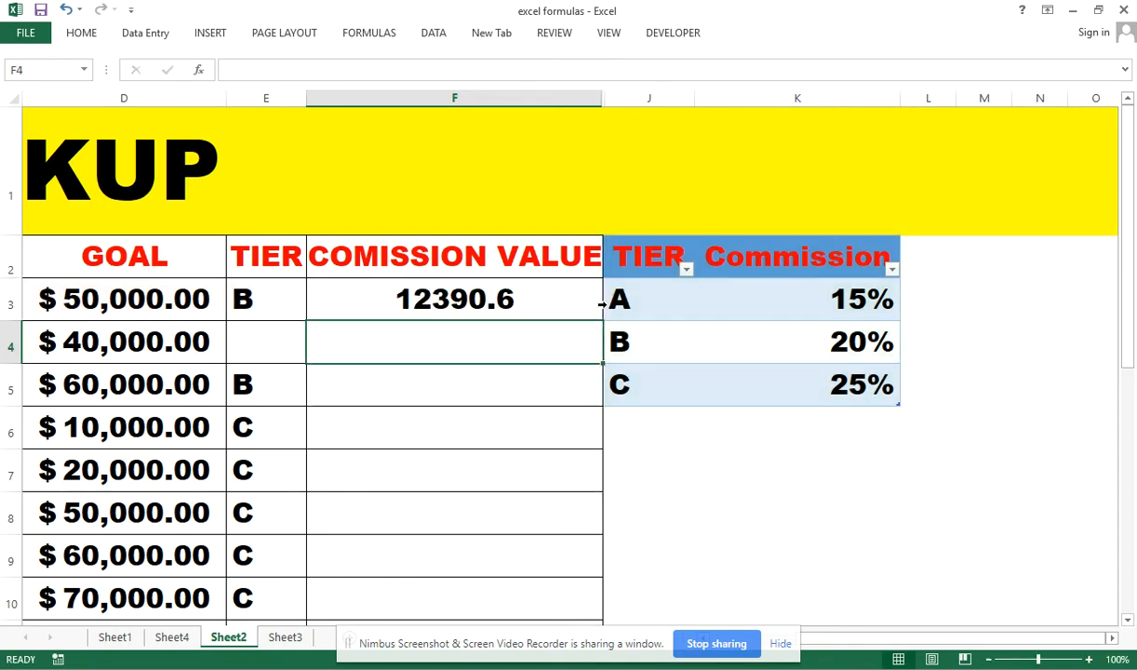
Step: Fill the F3 commission formula down the COMISSION VALUE column to F23 and check the filled rows
{"action": "left_click", "coordinate": [566, 292]}
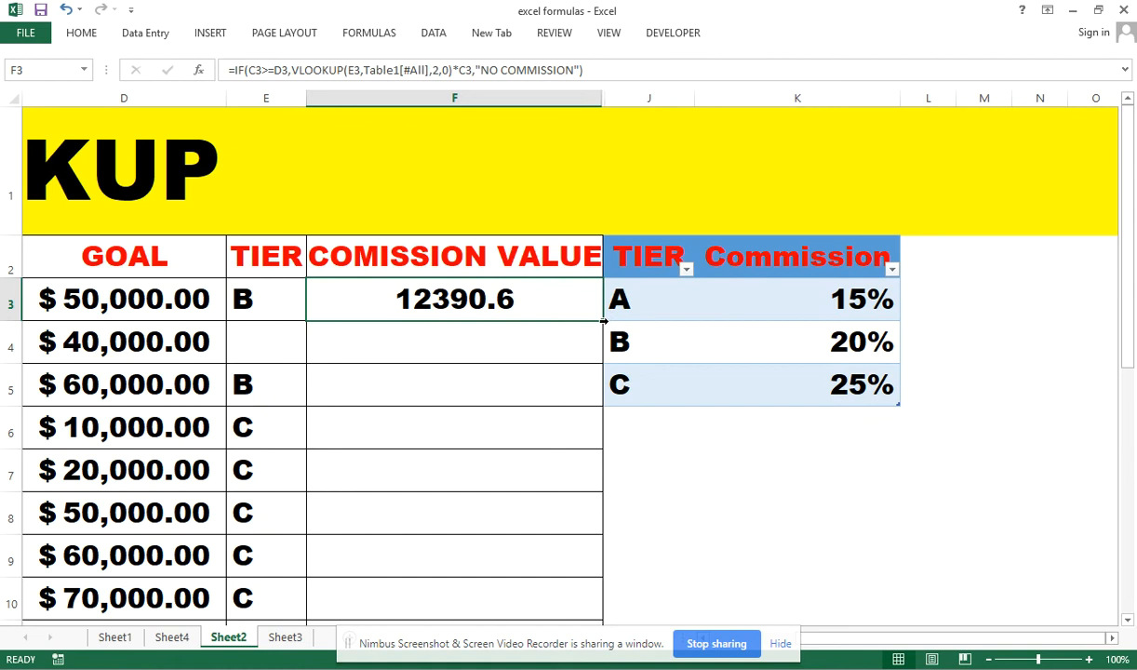
{"action": "double_click", "coordinate": [604, 321]}
{"action": "left_click", "coordinate": [571, 308]}
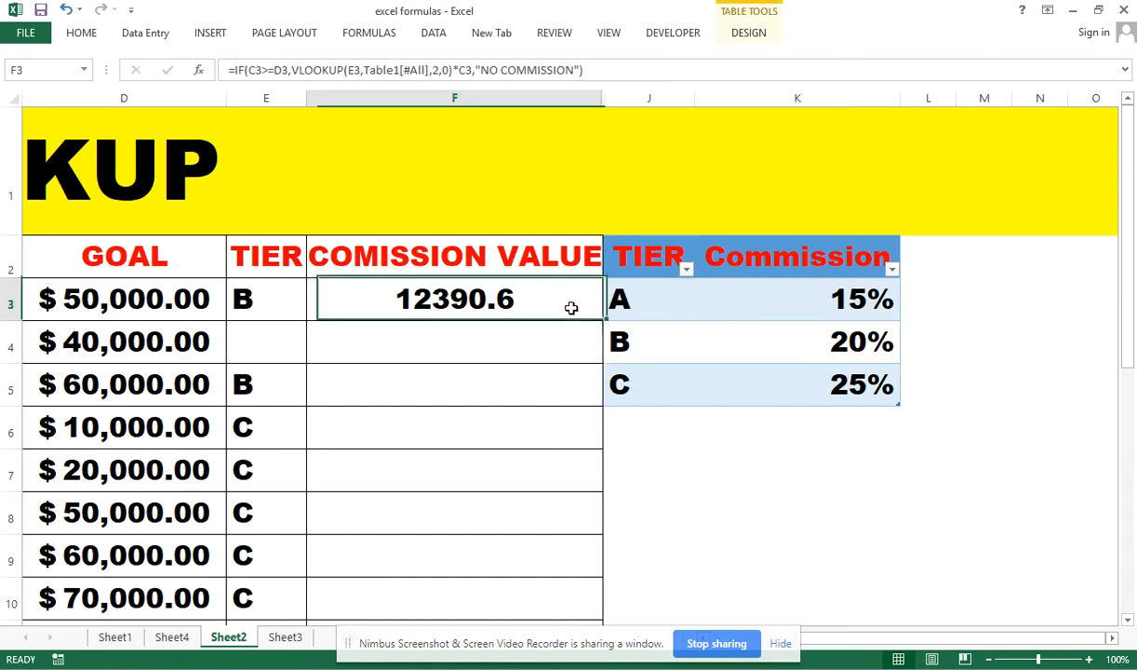
{"action": "double_click", "coordinate": [602, 321]}
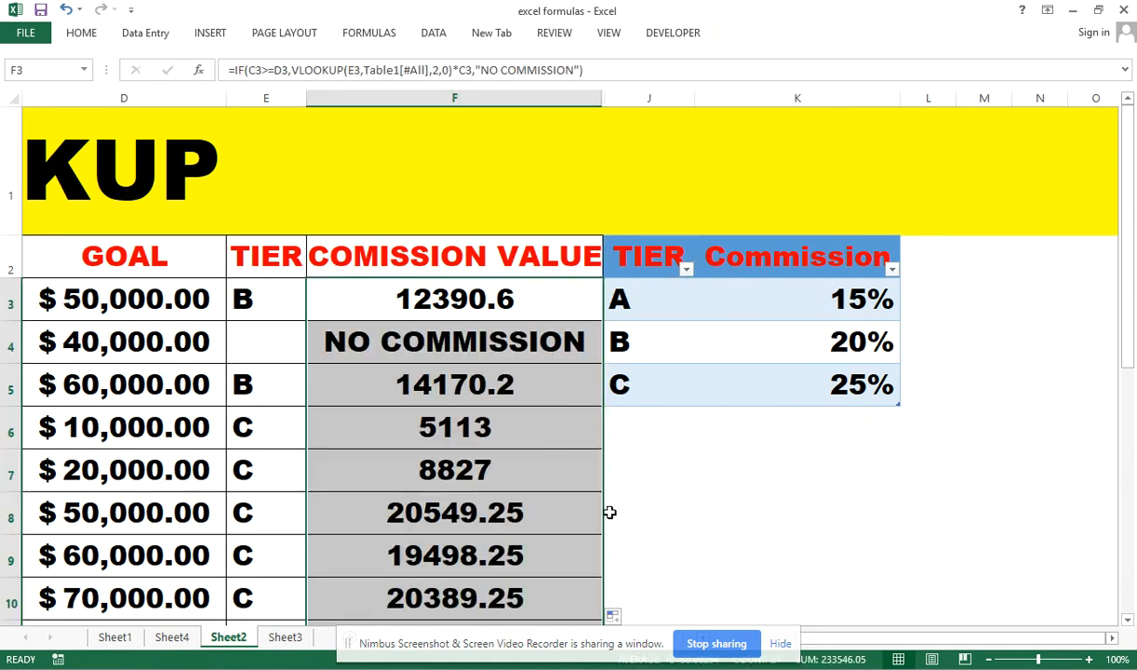
{"action": "scroll", "coordinate": [544, 414], "scroll_direction": "down", "scroll_amount": 6}
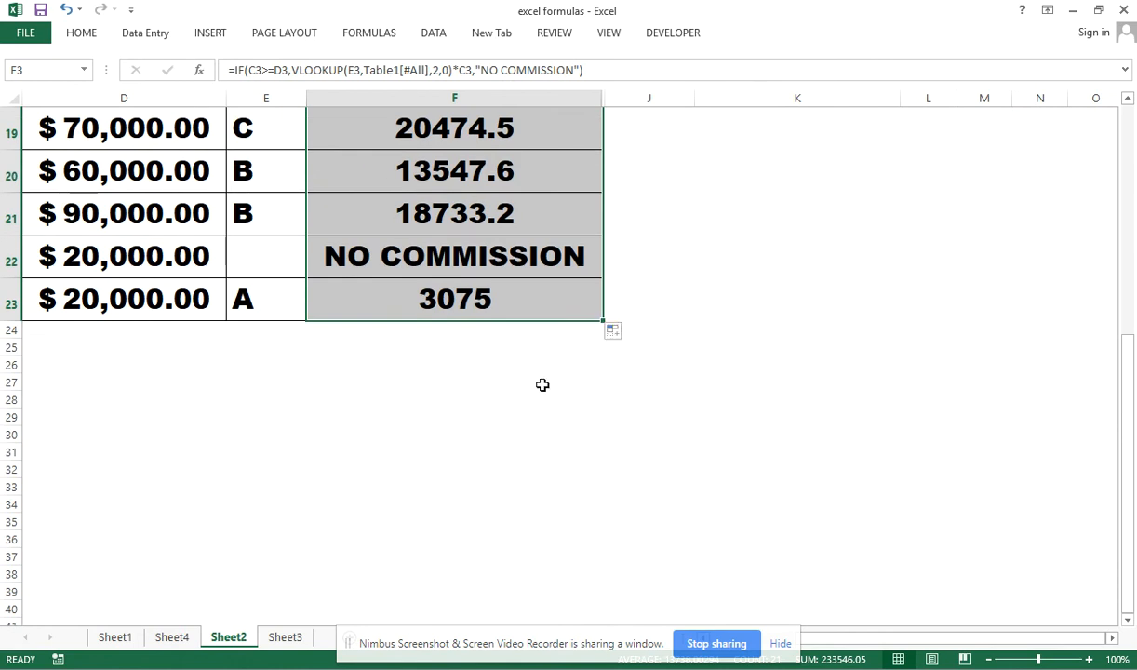
{"action": "scroll", "coordinate": [542, 382], "scroll_direction": "up", "scroll_amount": 6}
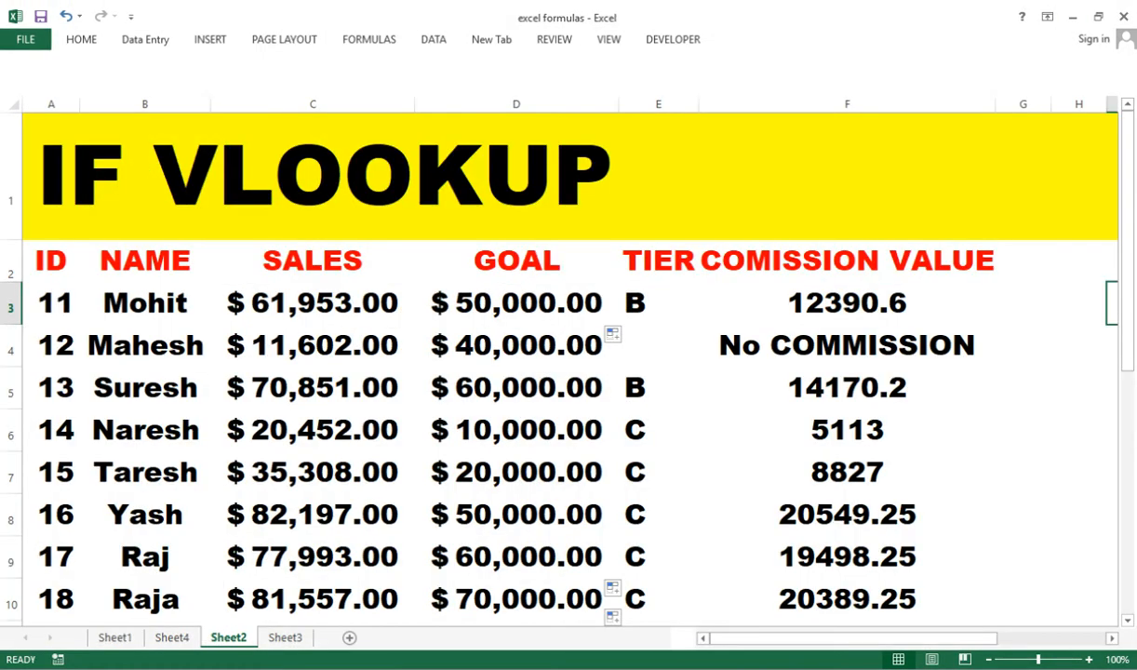
{"action": "key", "text": "super+s"}
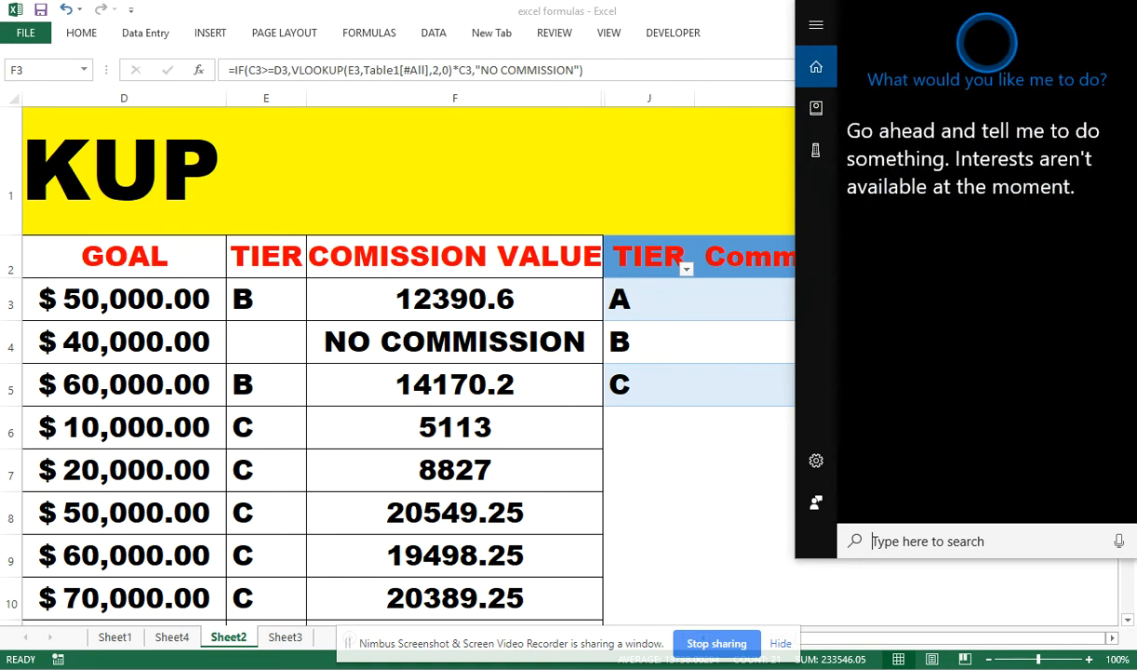
Step: Search the computer for the Calculator app with "cal" to verify the commission values
{"action": "type", "text": "ca"}
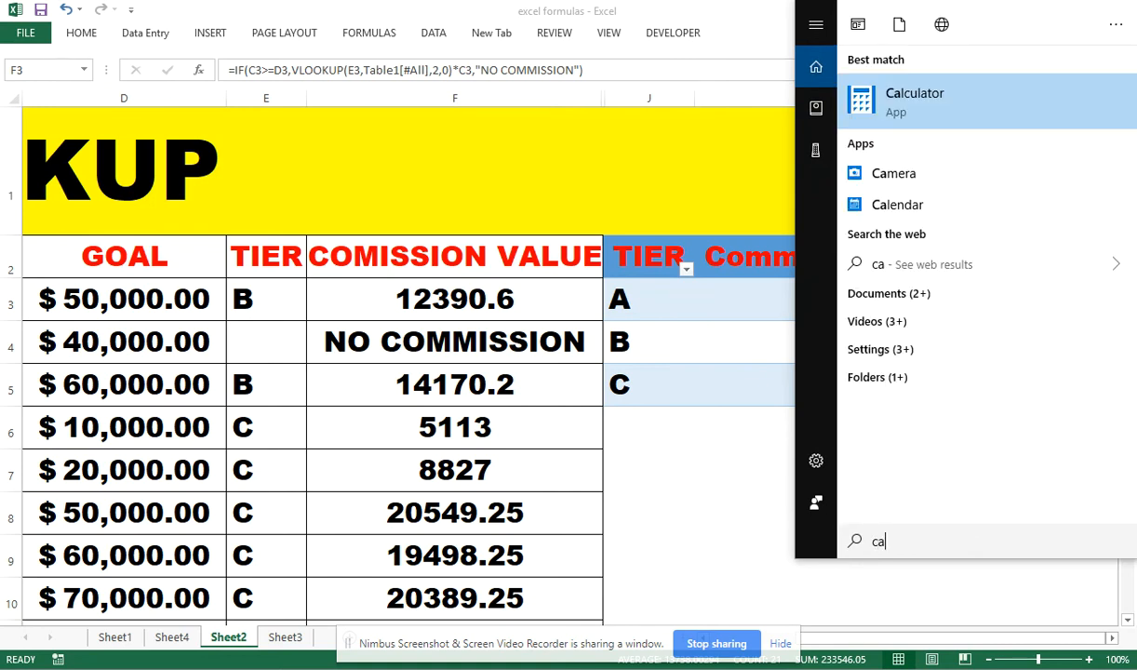
{"action": "type", "text": "l"}
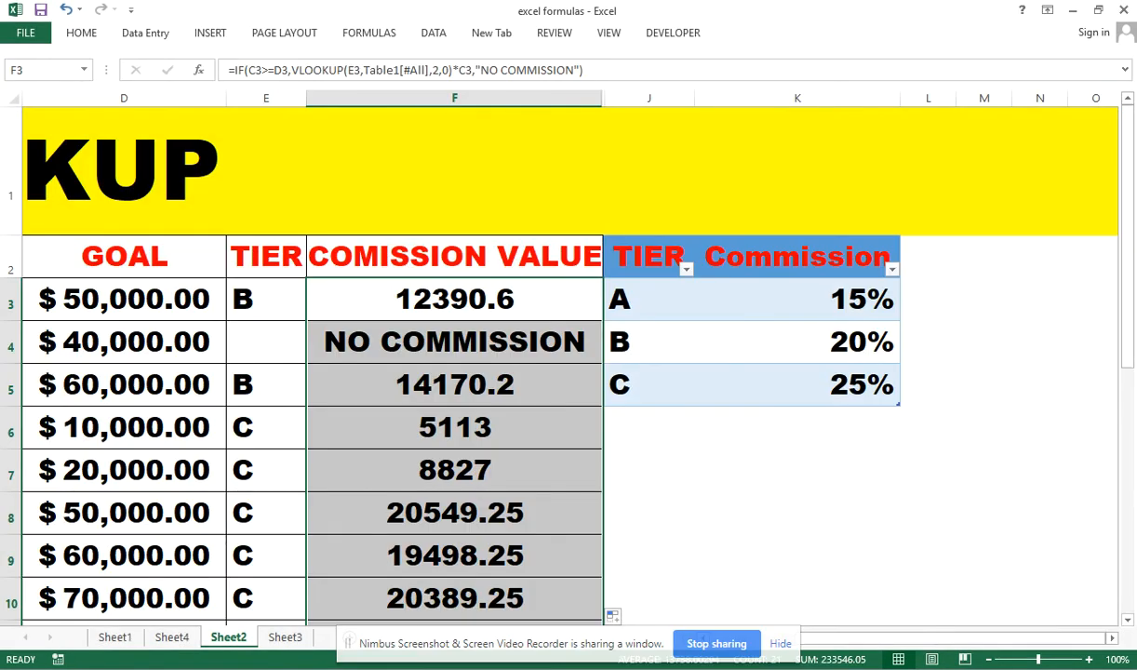
Step: Compare the first sales row's tier in E3 and its commission value with the rates for tiers A, B and C in the commission table
{"action": "mouse_move", "coordinate": [494, 642]}
{"action": "left_mouse_down"}
{"action": "mouse_move", "coordinate": [861, 663]}
{"action": "mouse_move", "coordinate": [733, 640]}
{"action": "left_mouse_up"}
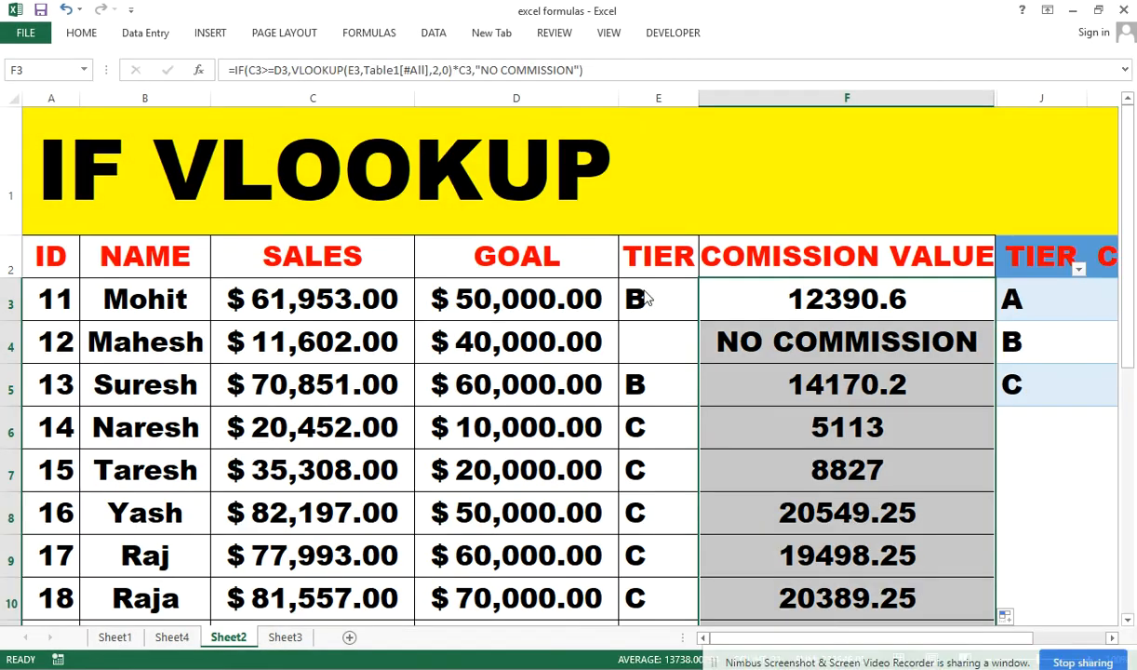
{"action": "left_click", "coordinate": [647, 298]}
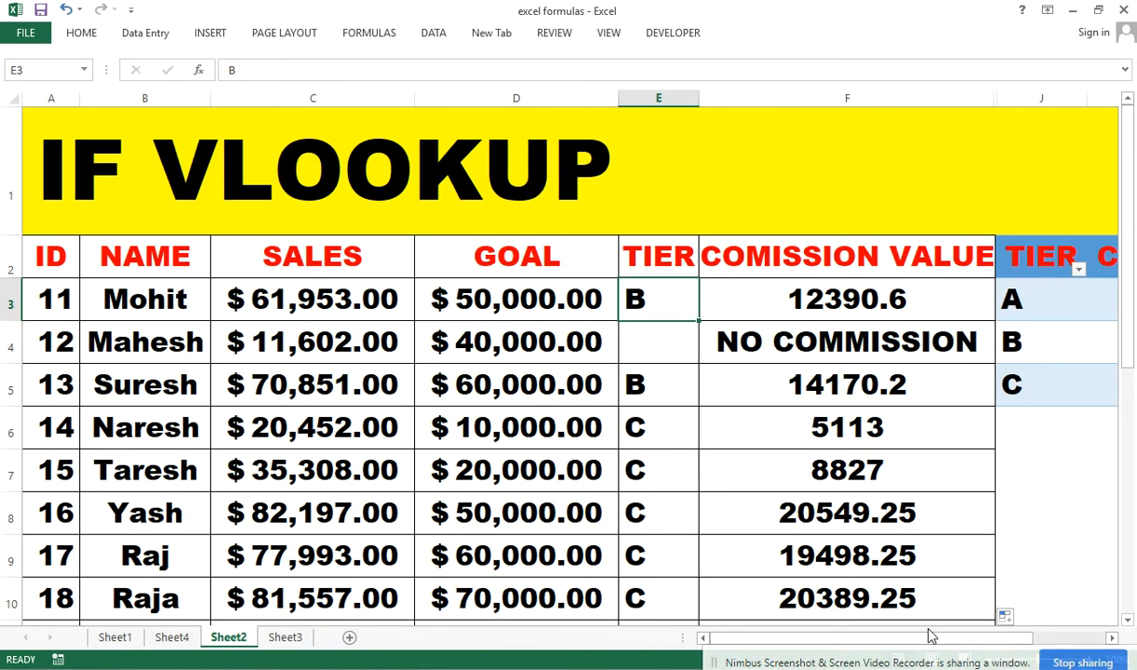
{"action": "left_click_drag", "start_coordinate": [933, 640], "coordinate": [1033, 639]}
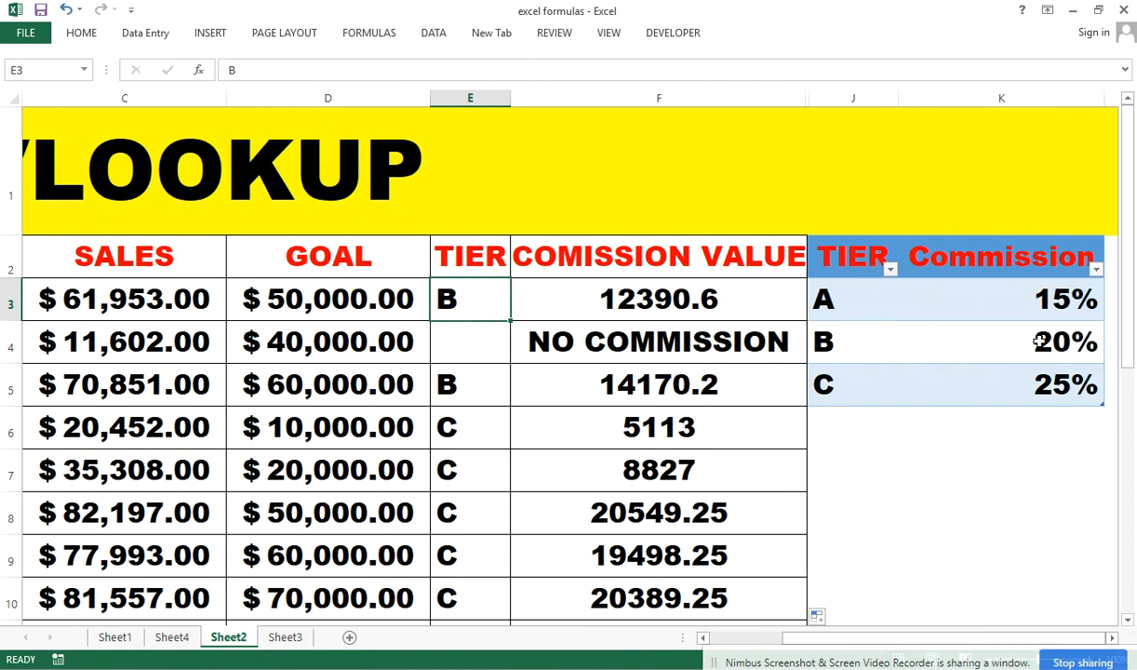
{"action": "left_click", "coordinate": [1008, 296]}
{"action": "left_click", "coordinate": [1000, 343]}
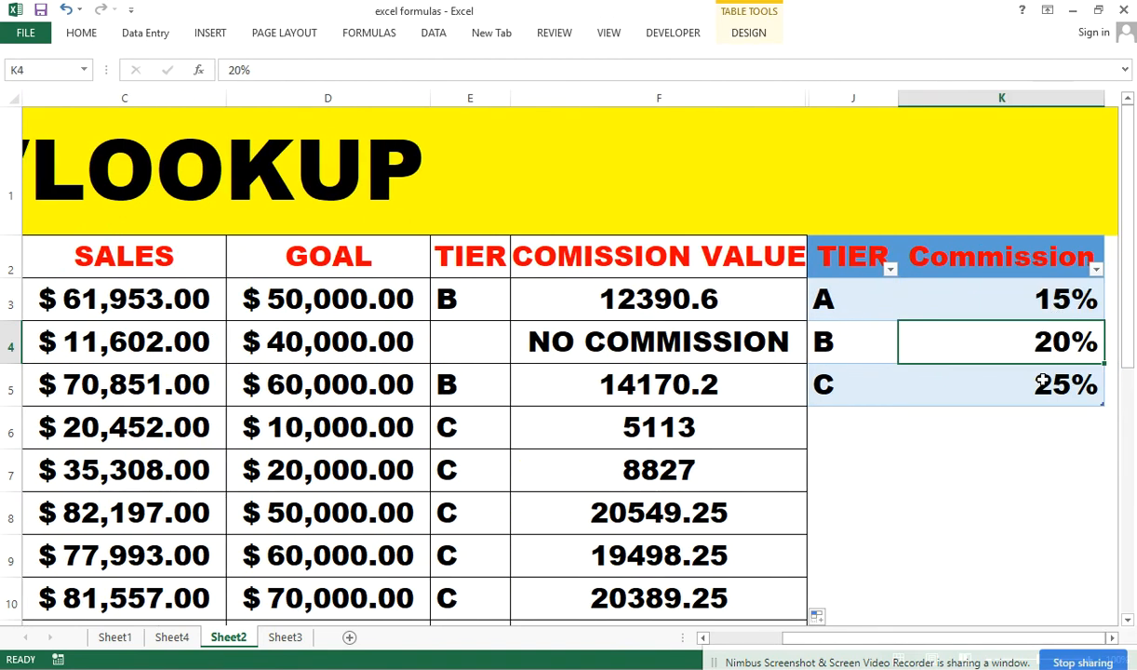
{"action": "left_click", "coordinate": [1042, 386]}
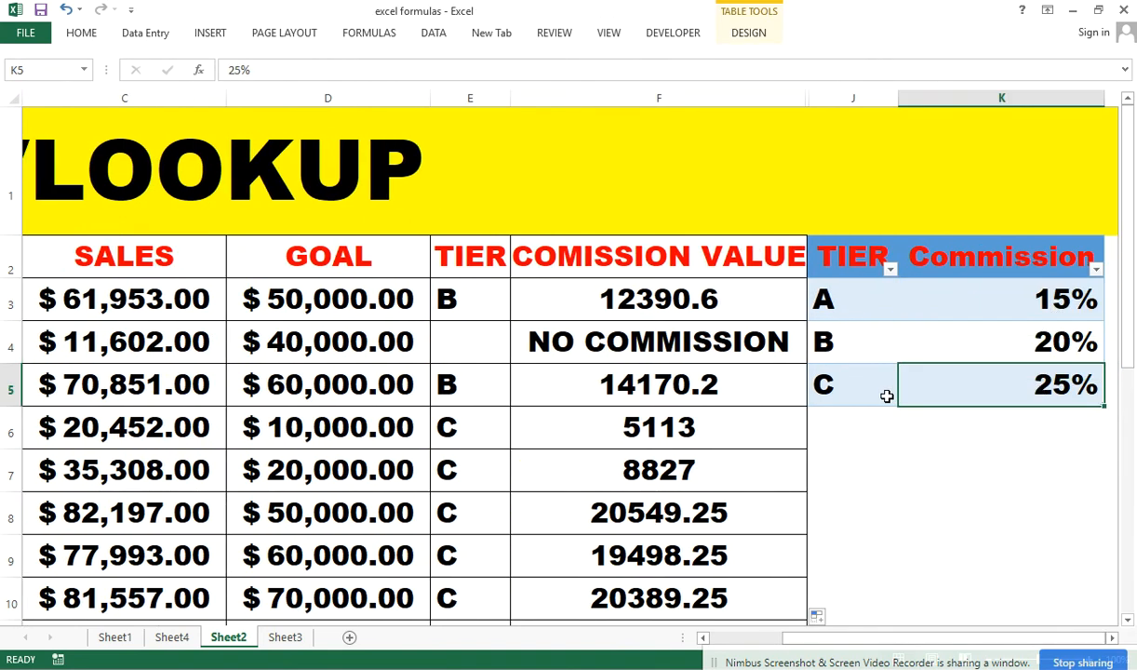
{"action": "left_click", "coordinate": [884, 395]}
{"action": "left_click_drag", "start_coordinate": [1021, 645], "coordinate": [946, 644]}
{"action": "left_click", "coordinate": [642, 296]}
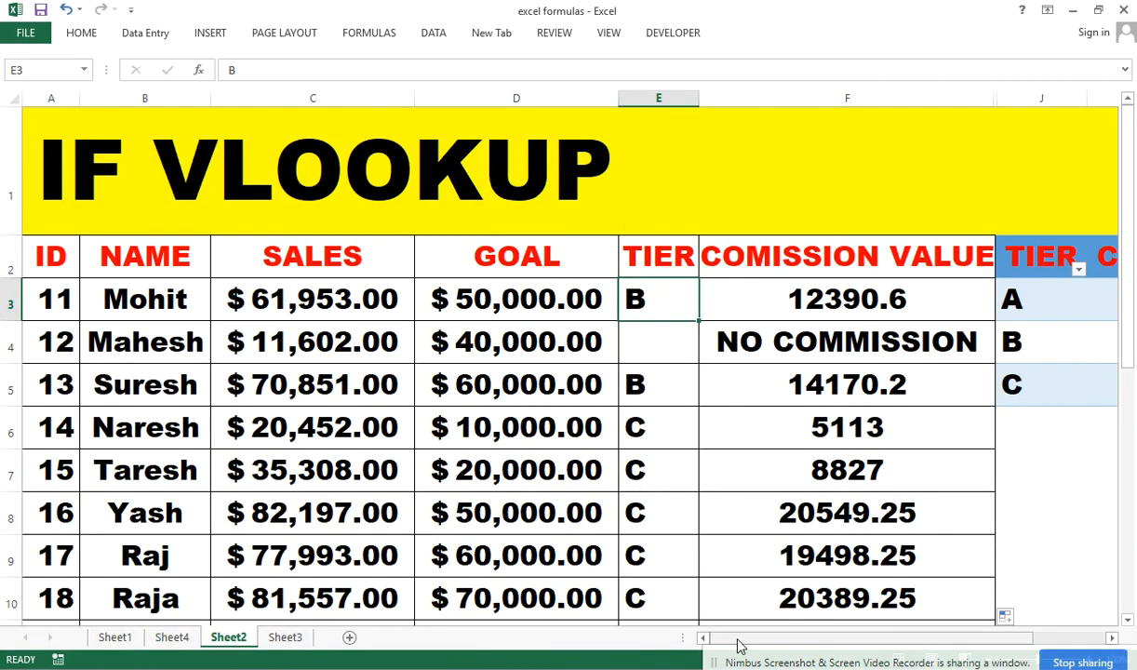
{"action": "left_click_drag", "start_coordinate": [736, 642], "coordinate": [828, 645]}
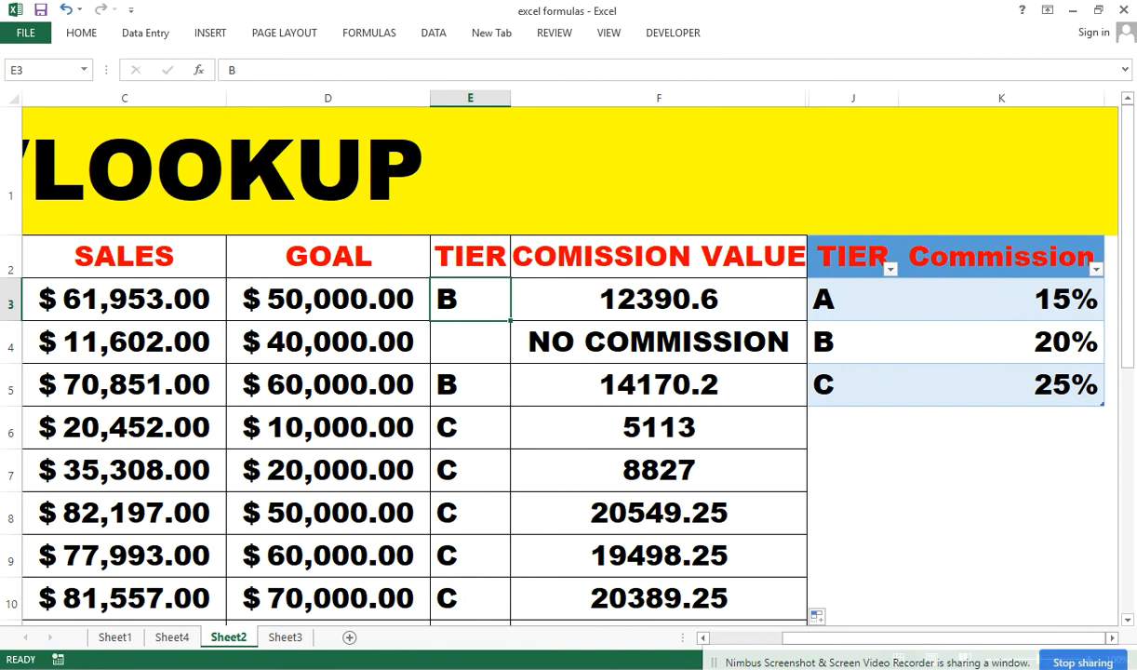